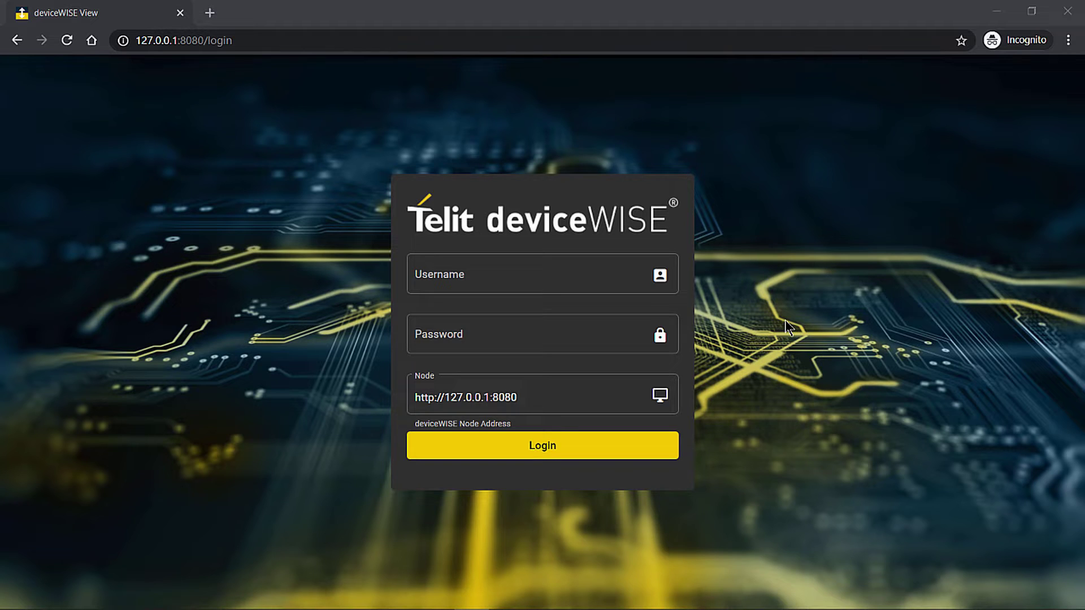
Step: Log in to deviceWISE View with the account username and password
left_click(523, 272)
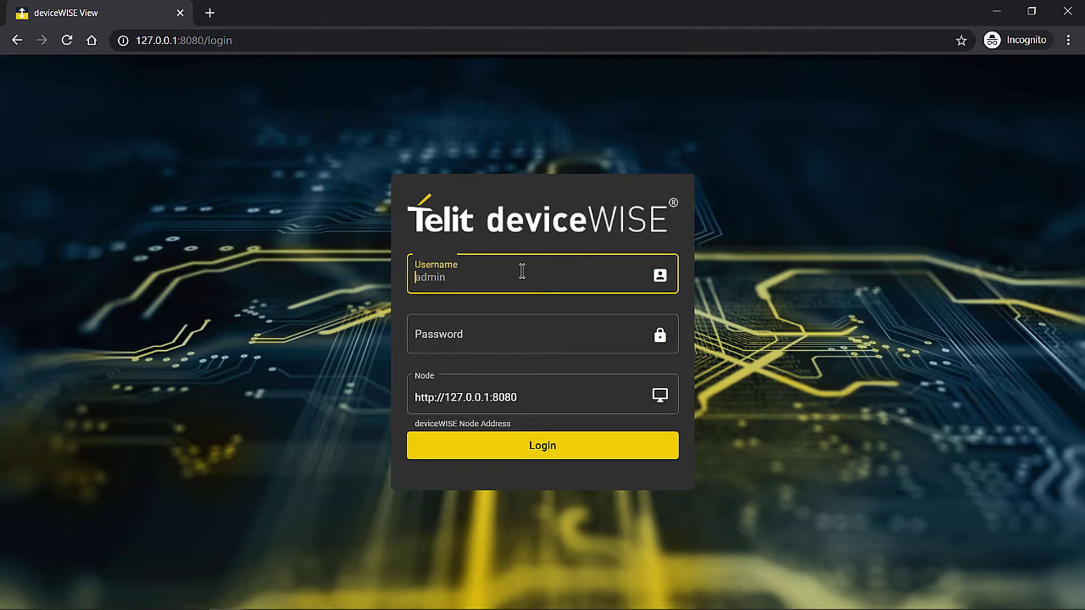
key("Tab")
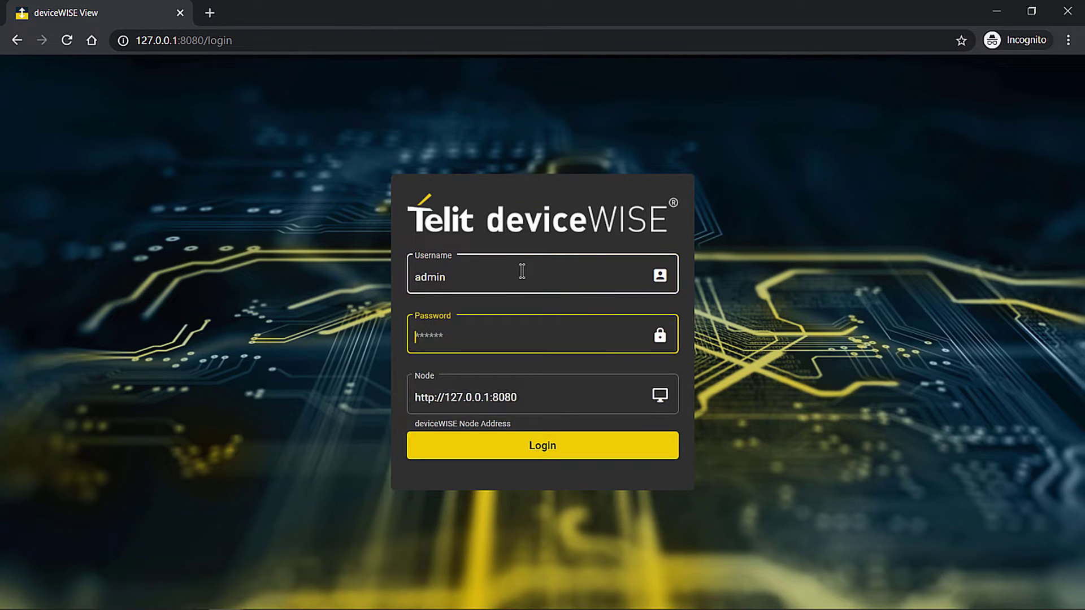
key("Return")
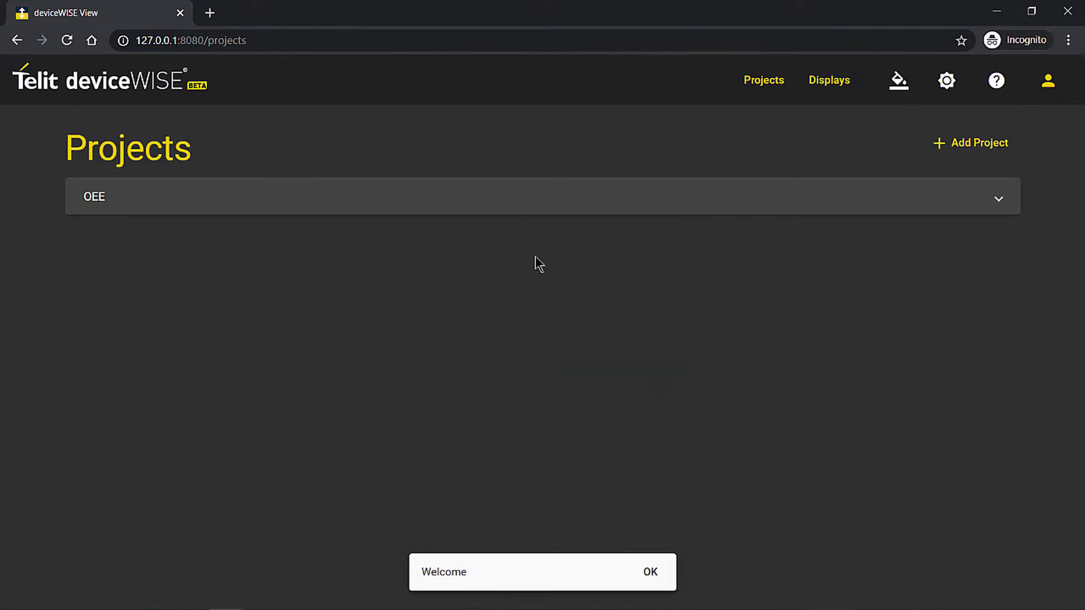
Step: Create a new display named Quick in the OEE project
left_click(587, 206)
left_click(749, 440)
left_click(585, 356)
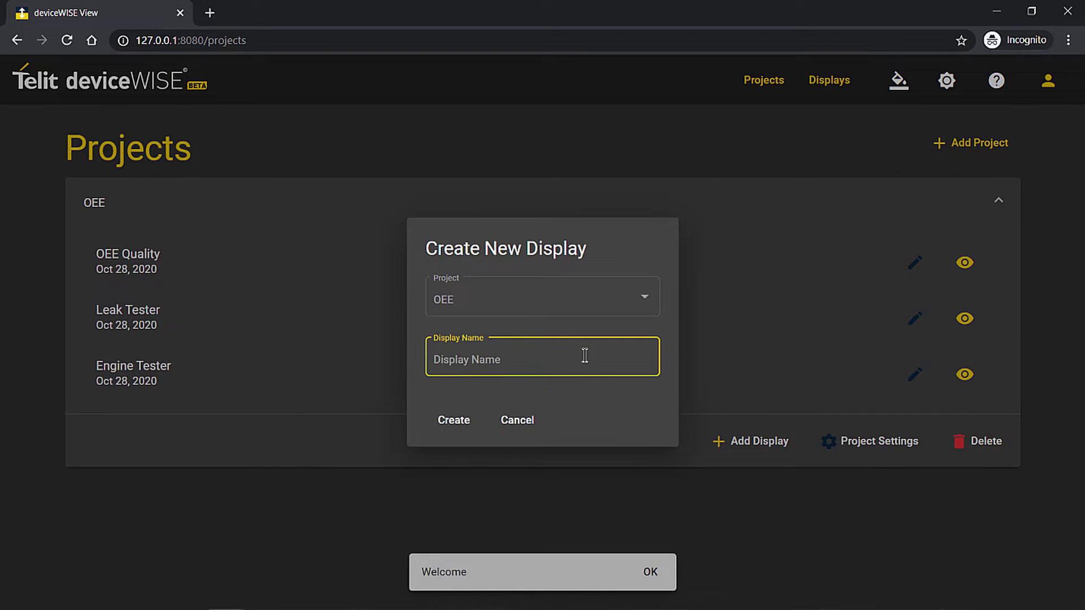
type("Quick")
key("Return")
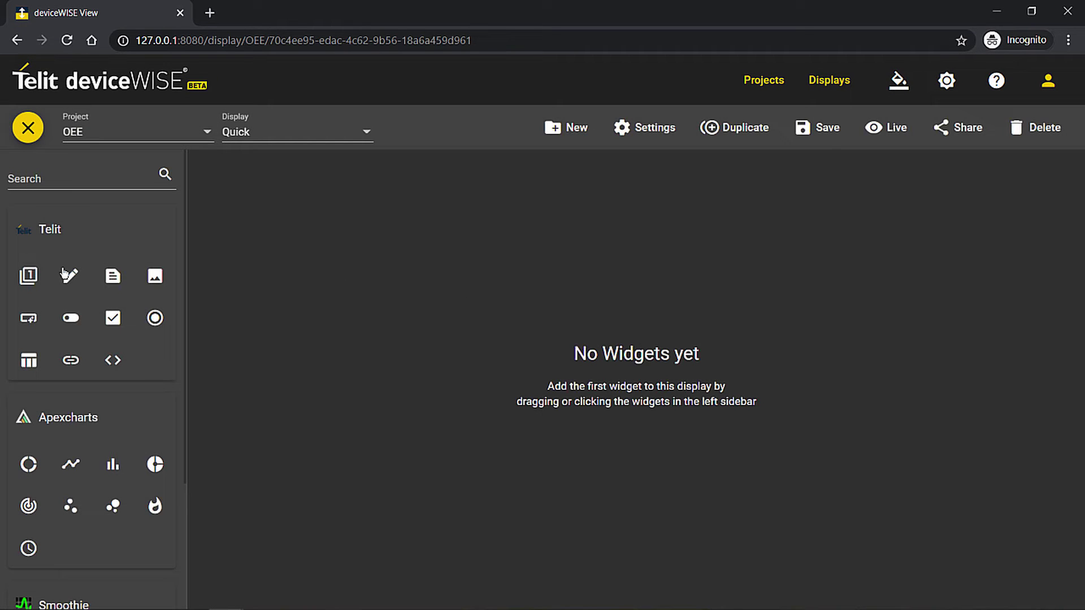
Step: Add a Value Card bound to RockWell 820 Virtual's _IO_EM_AI_00 variable
left_click(29, 277)
left_click(1036, 312)
left_click(944, 351)
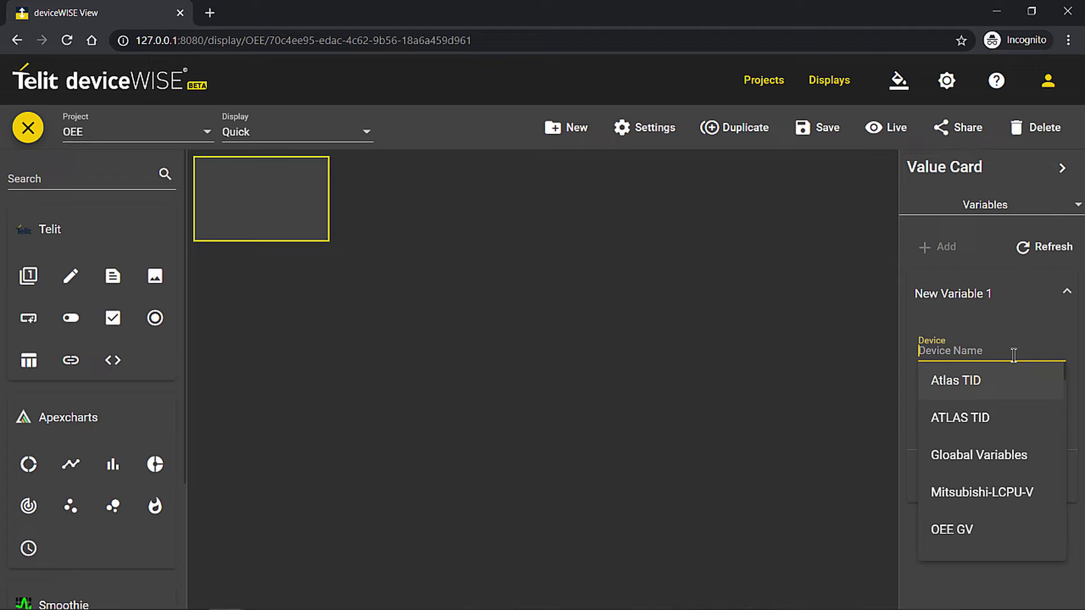
scroll(927, 473, "down", 4)
left_click(930, 452)
left_click(974, 398)
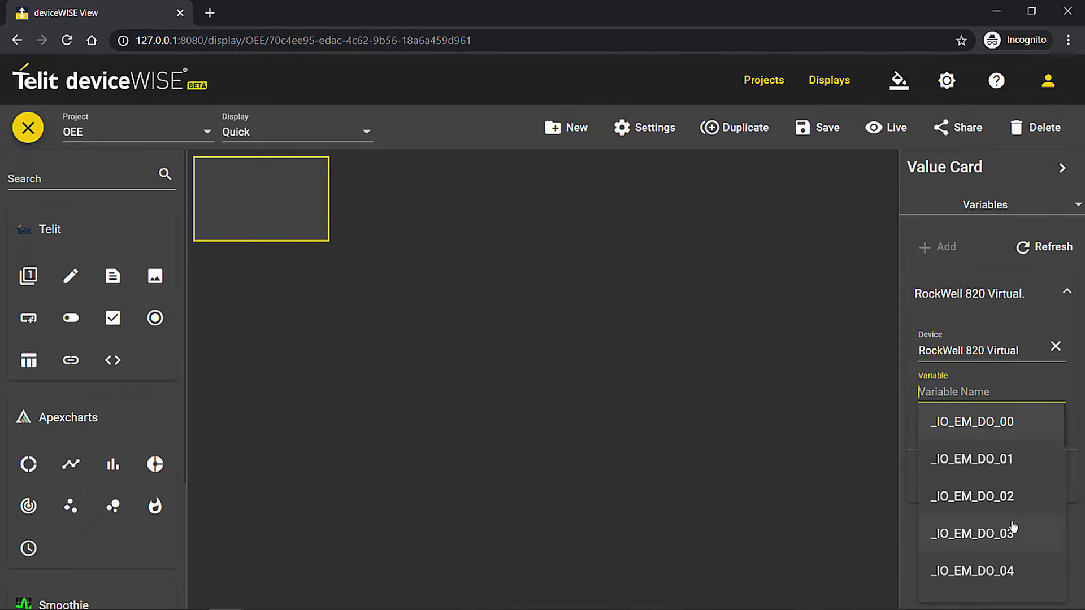
scroll(1011, 520, "down", 10)
left_click(1008, 508)
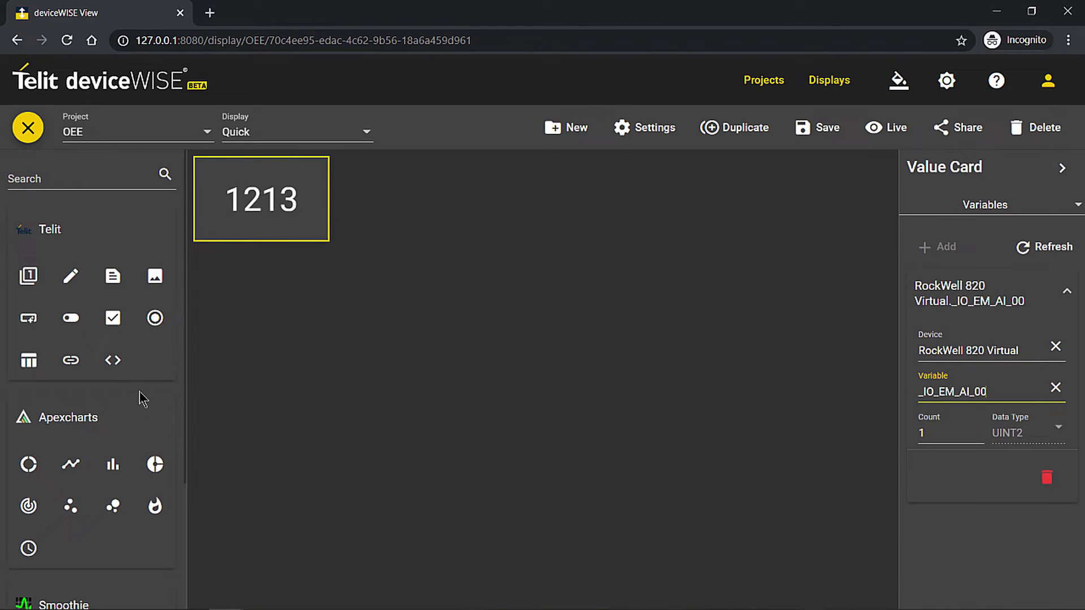
Step: Add a Smoothie line chart plotting RockWell 820 Virtual's _IO_EM_AI_00
scroll(142, 399, "down", 3)
left_click(29, 478)
left_click(999, 311)
left_click(999, 350)
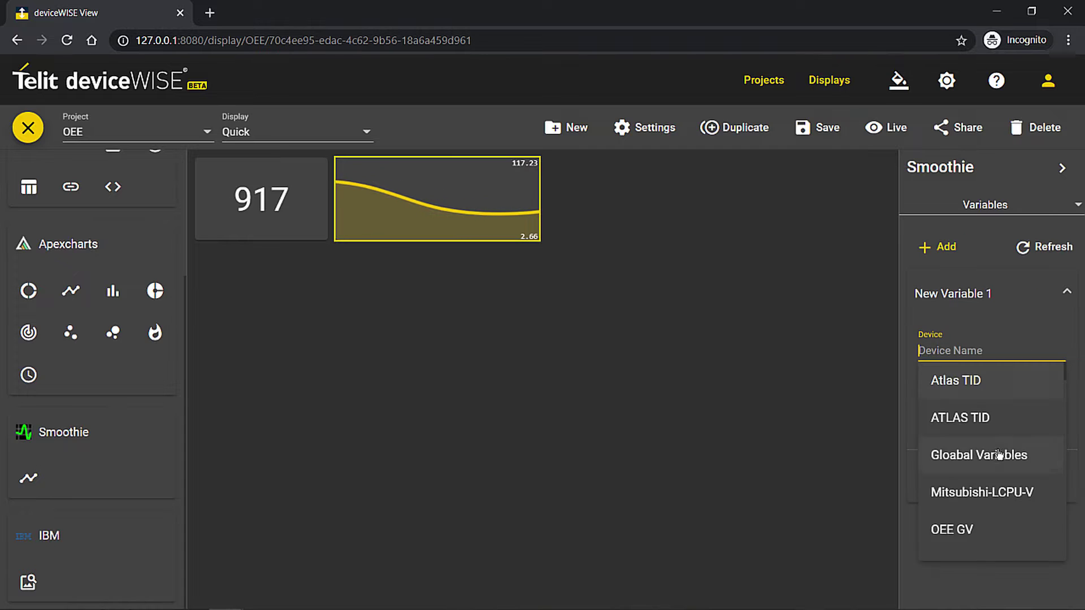
scroll(999, 455, "down", 4)
left_click(999, 455)
left_click(975, 391)
scroll(1017, 516, "down", 10)
left_click(1017, 513)
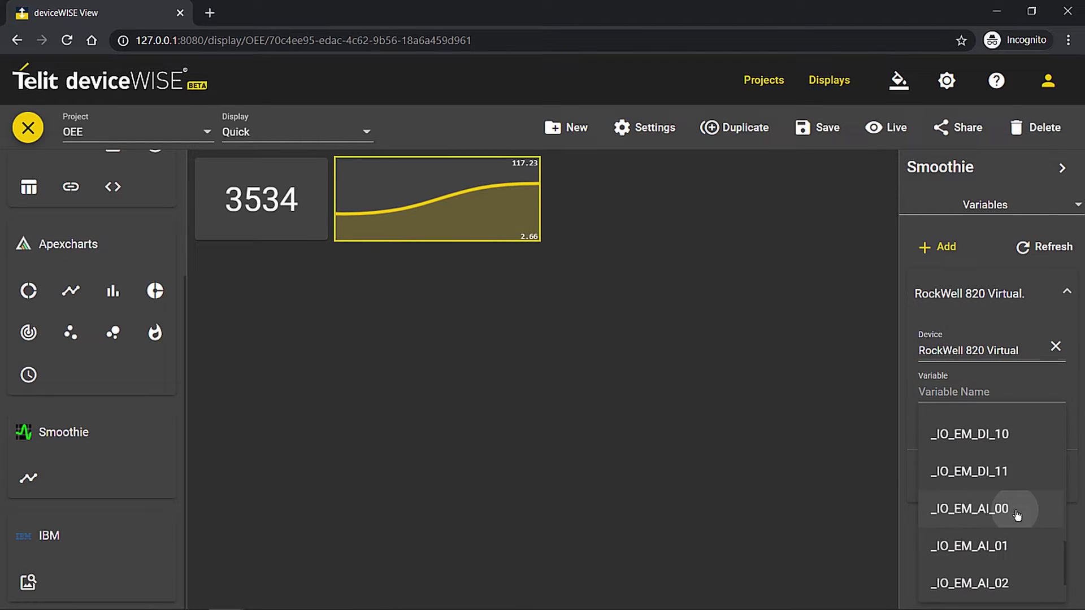
Step: Enable the value card's header and set its text to 'PLC Analog Input 0'
left_click(266, 217)
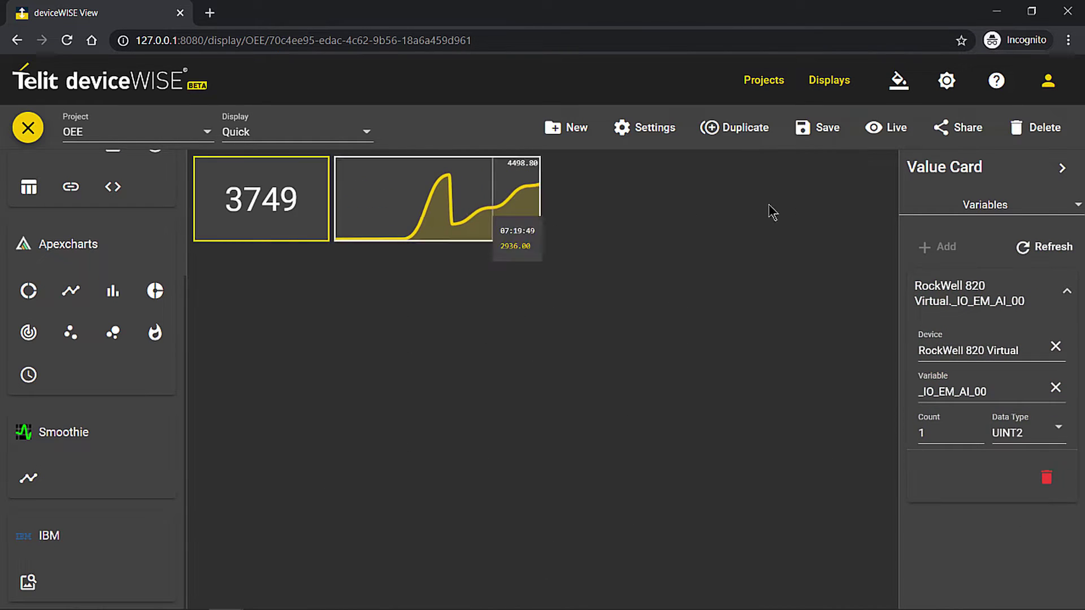
left_click(989, 206)
left_click(991, 240)
scroll(965, 437, "down", 5)
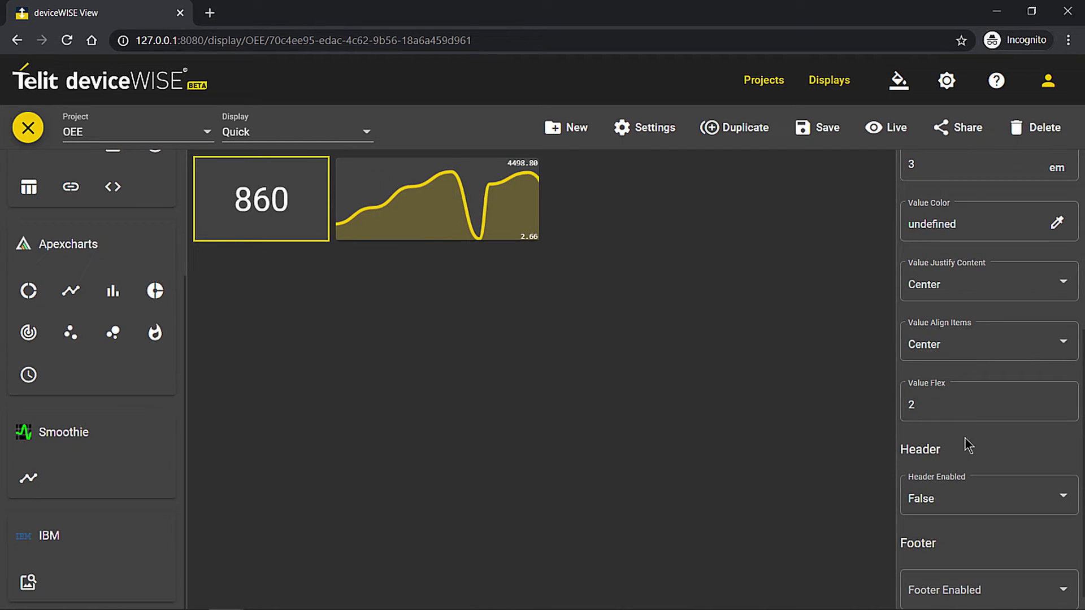
left_click(971, 491)
left_click(961, 464)
left_click(976, 557)
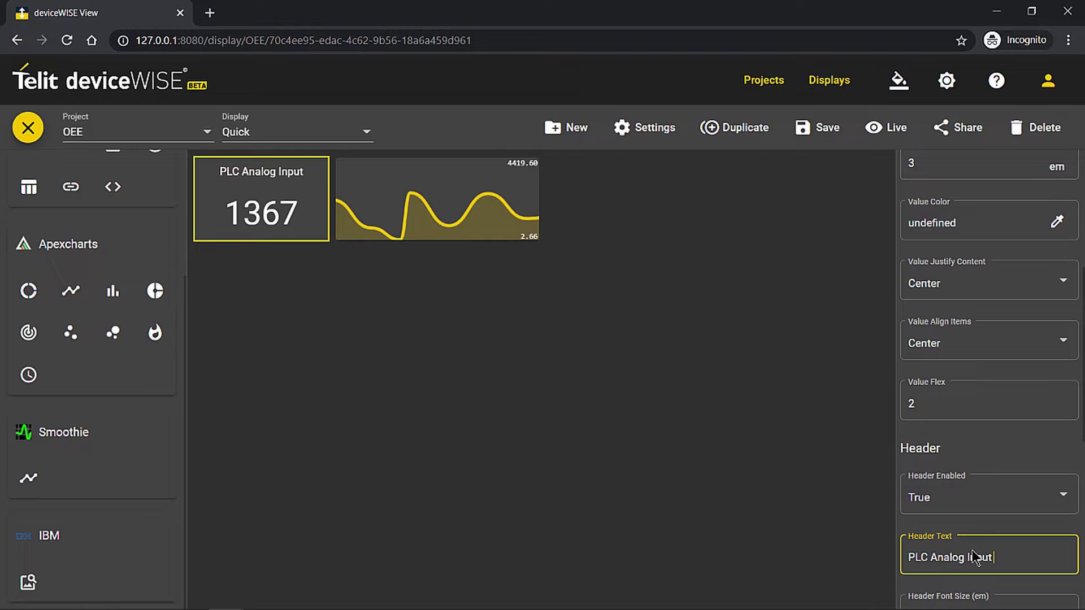
scroll(996, 496, "up", 5)
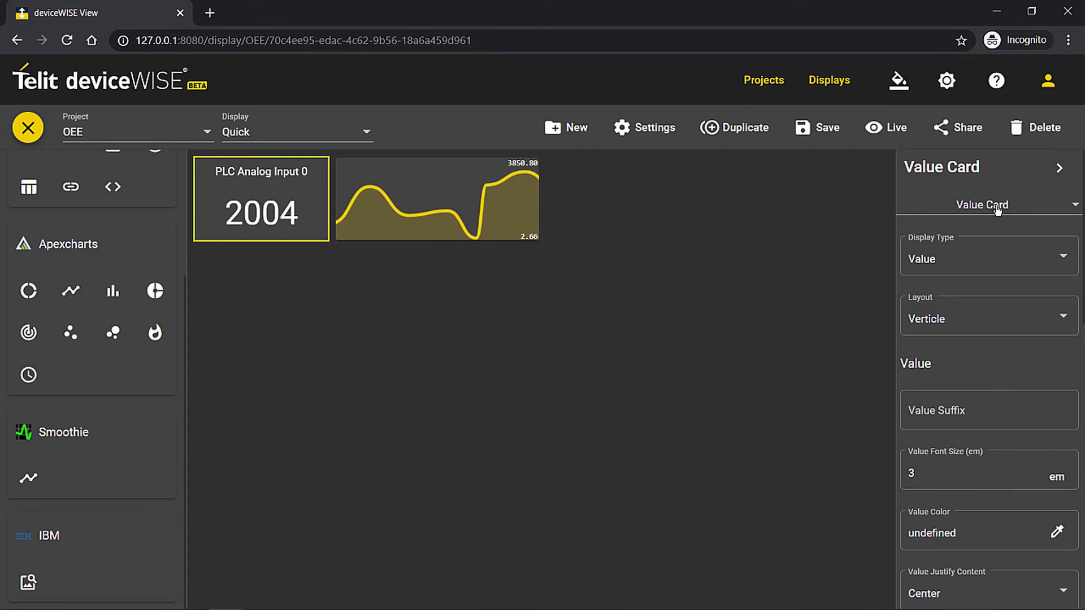
Step: Add a card state named High Voltage for values greater than or equal to 2500
left_click(998, 208)
left_click(968, 239)
left_click(994, 471)
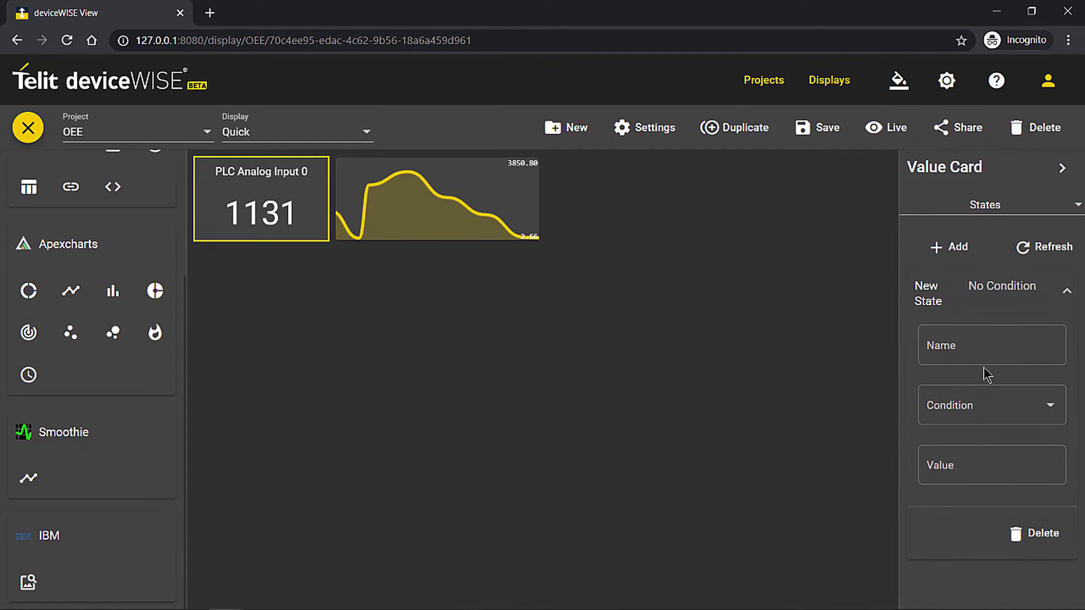
left_click(982, 352)
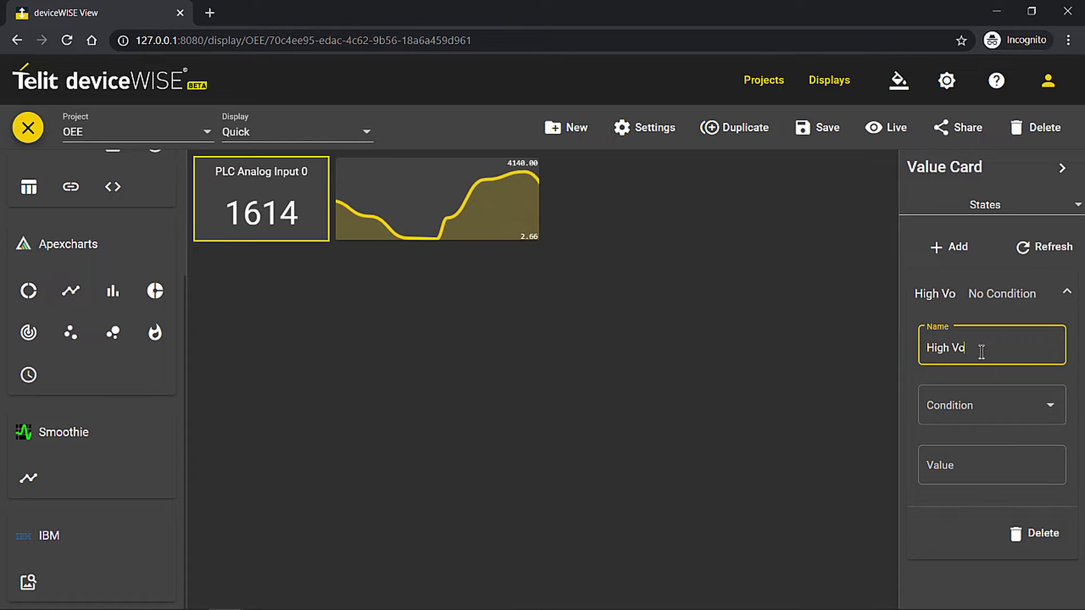
left_click(973, 414)
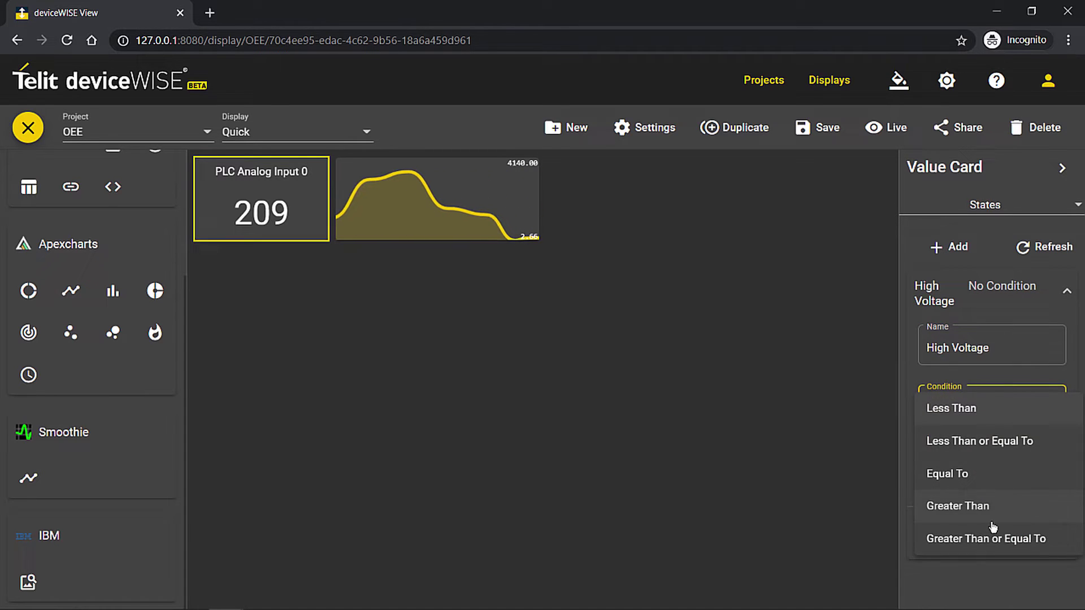
left_click(989, 534)
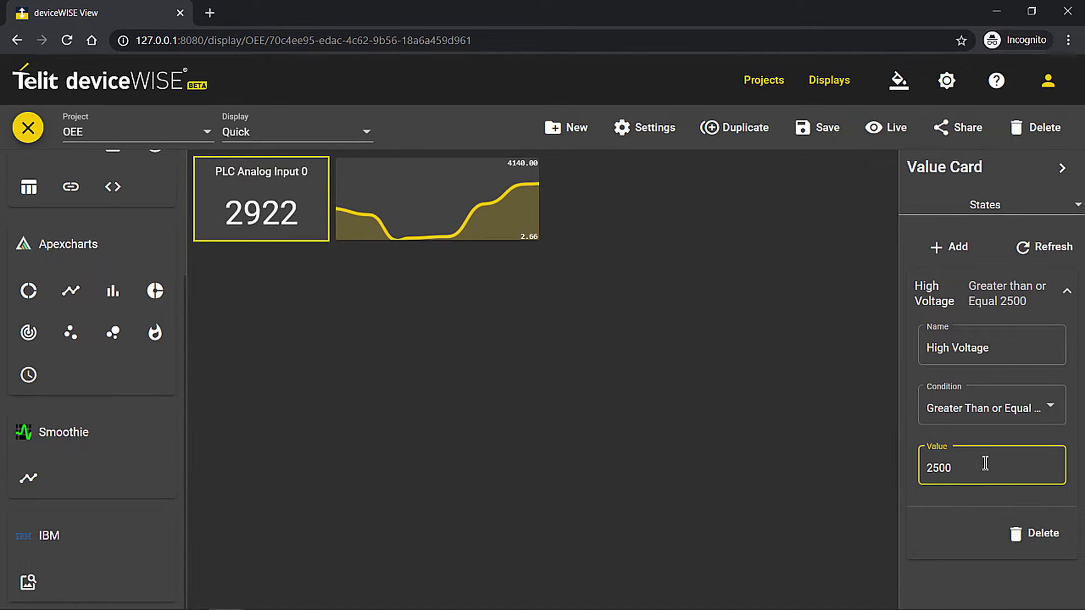
left_click(1006, 211)
Step: Give the High Voltage state a solid red (#f20b0b) background
left_click(981, 237)
left_click(910, 445)
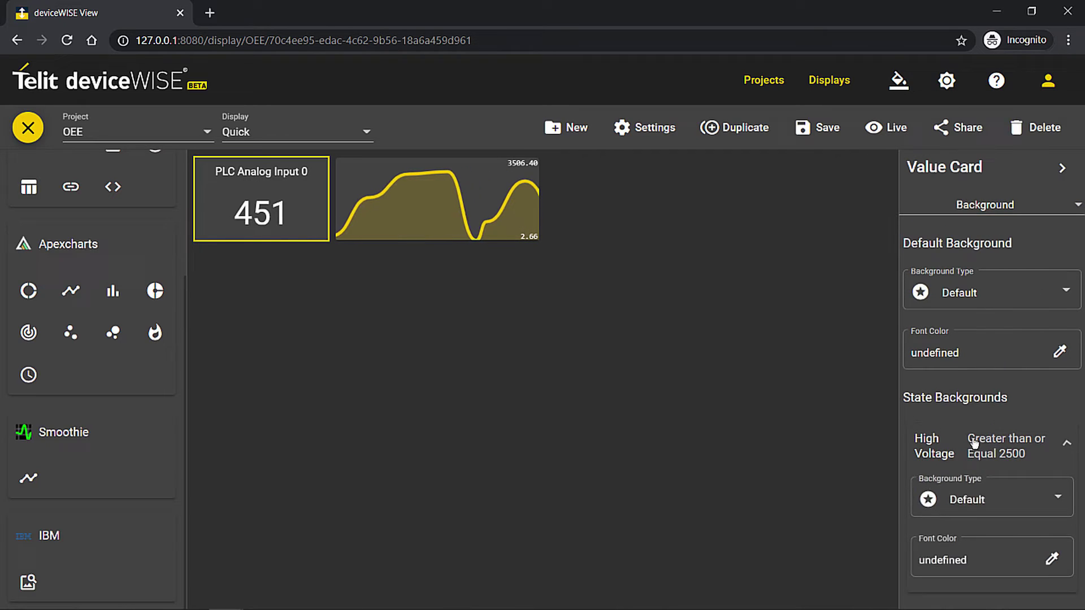
left_click(1005, 497)
left_click(1036, 395)
left_click(1045, 557)
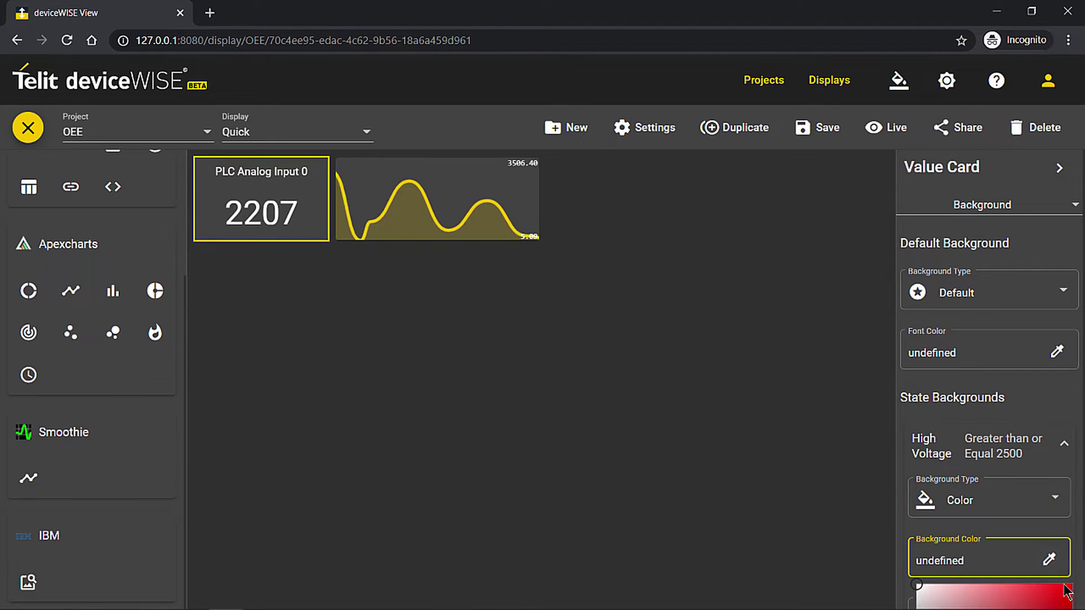
left_click(1067, 589)
scroll(1059, 463, "down", 3)
scroll(1059, 459, "up", 3)
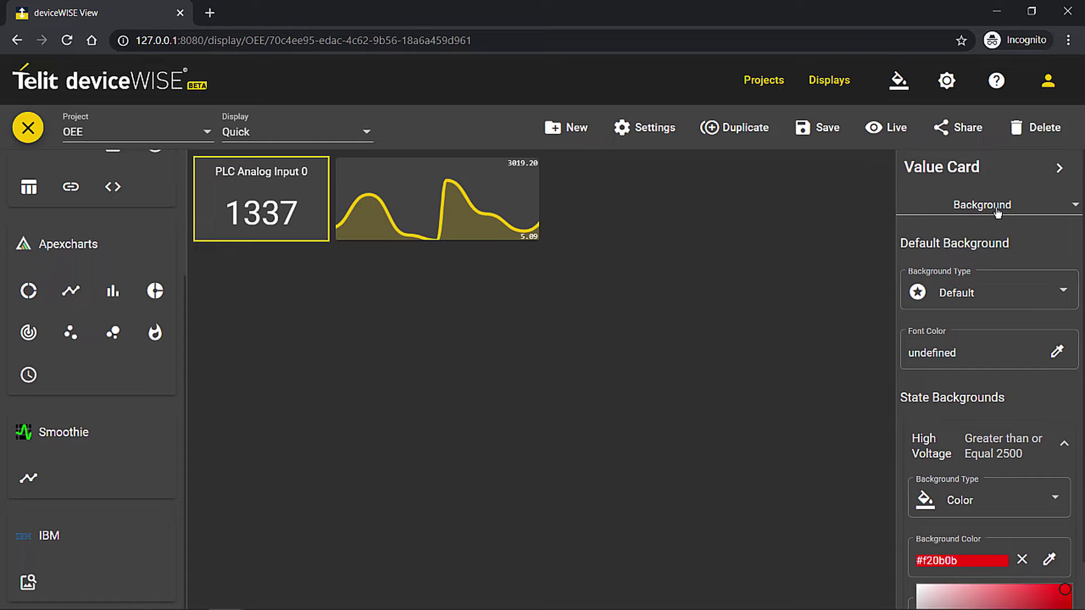
Step: Set the High Voltage state animation to flash with an iteration count of three
left_click(983, 204)
left_click(964, 237)
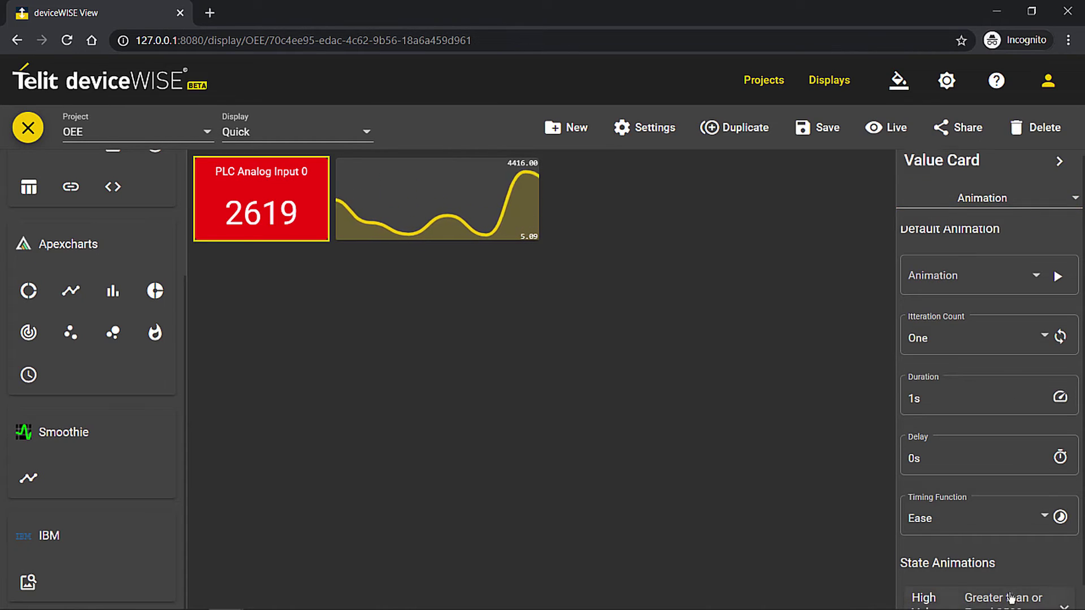
scroll(1012, 548, "down", 5)
left_click(981, 366)
left_click(978, 452)
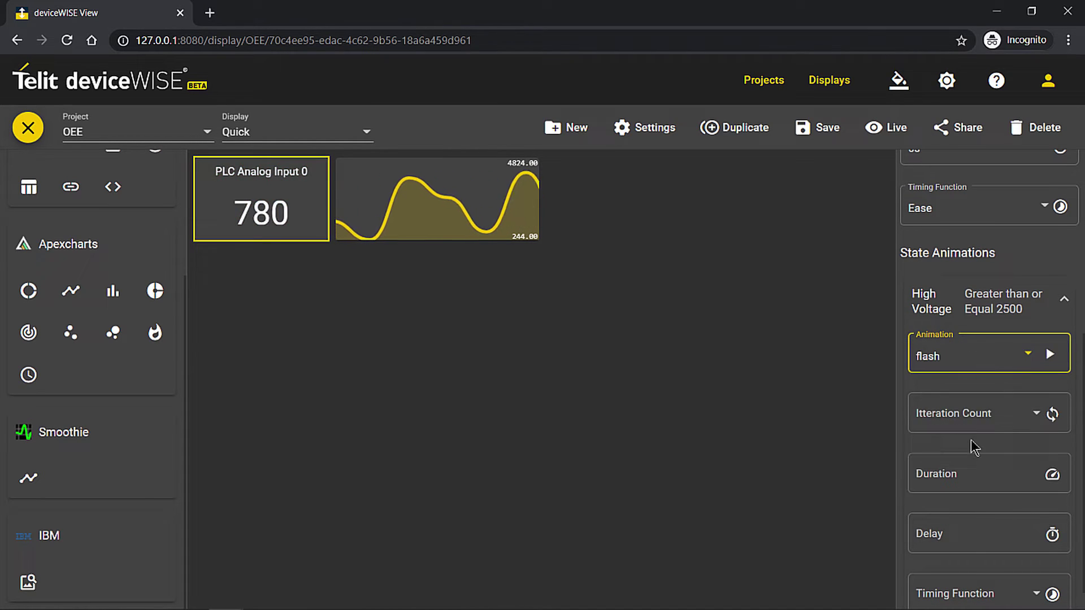
left_click(971, 424)
left_click(976, 479)
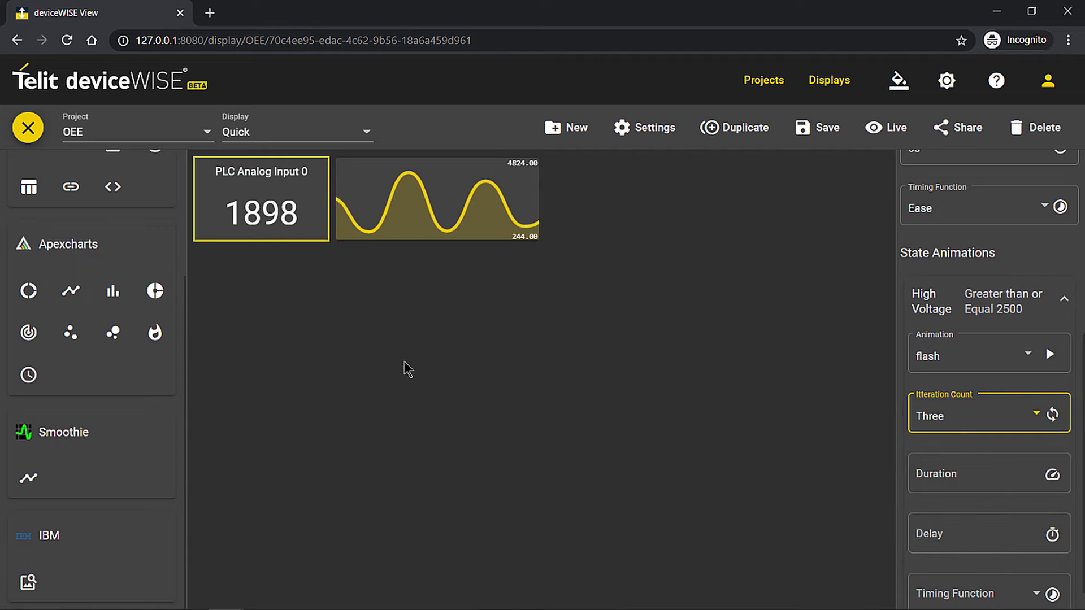
Step: Shift the input card and chart down and place a new Value Card on the canvas
left_click_drag(298, 192, 298, 238)
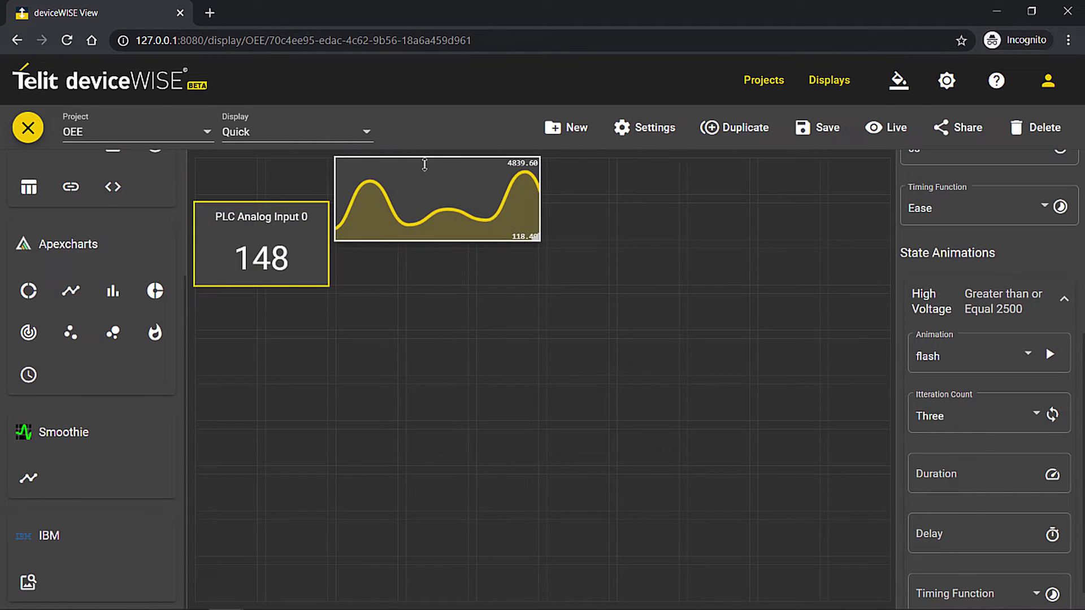
left_click_drag(426, 165, 431, 215)
scroll(114, 321, "up", 3)
left_click(28, 258)
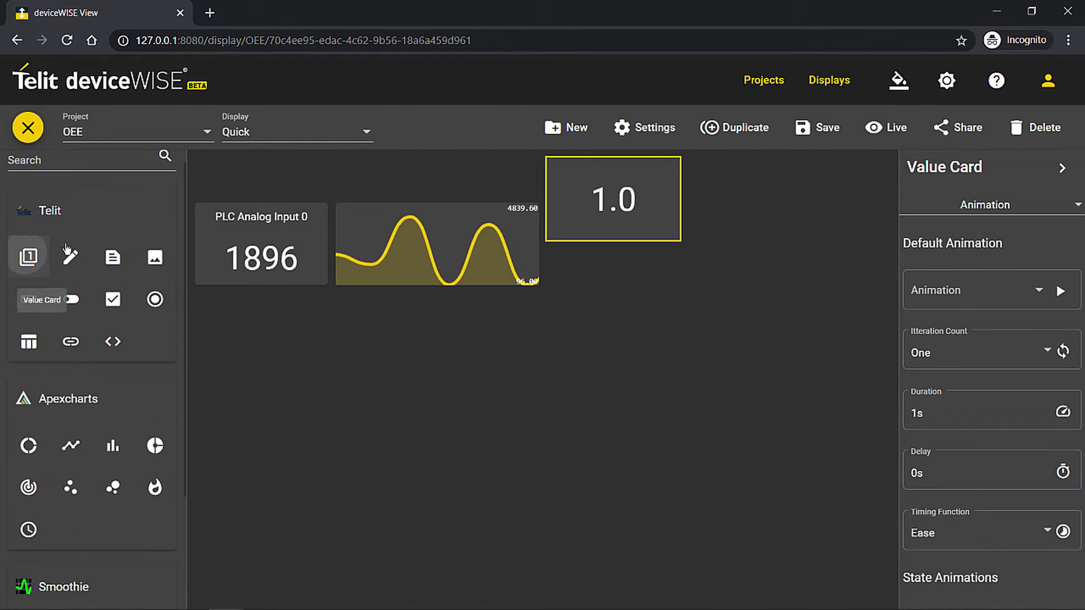
left_click_drag(622, 192, 285, 317)
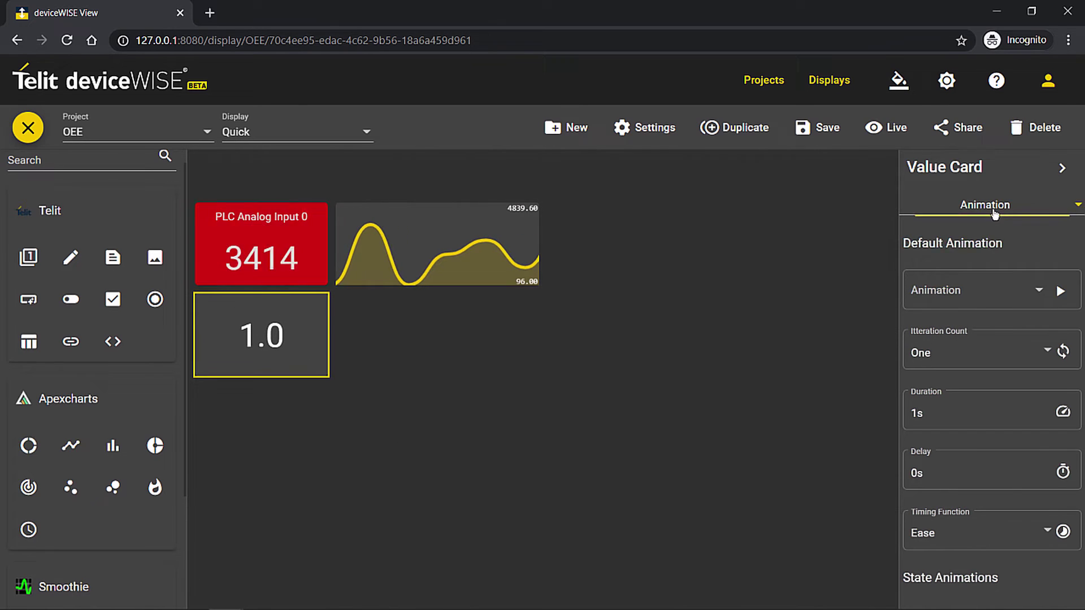
Step: Bind the new card to RockWell 820 Virtual's _IO_EM_AO_00 variable
left_click(930, 206)
left_click(950, 122)
left_click(988, 315)
left_click(960, 351)
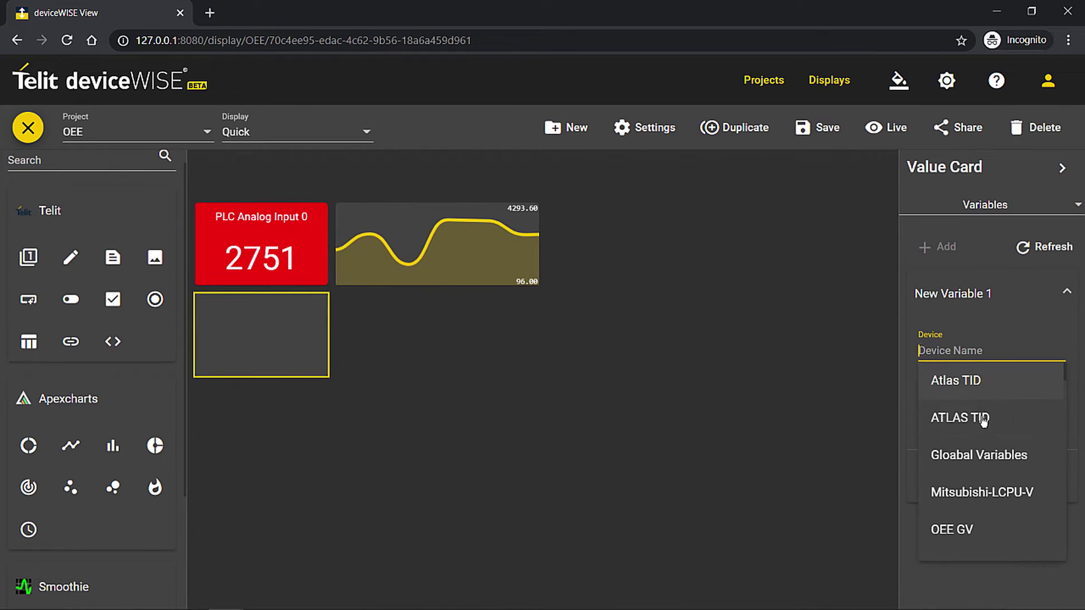
scroll(986, 430, "down", 3)
left_click(993, 481)
left_click(974, 390)
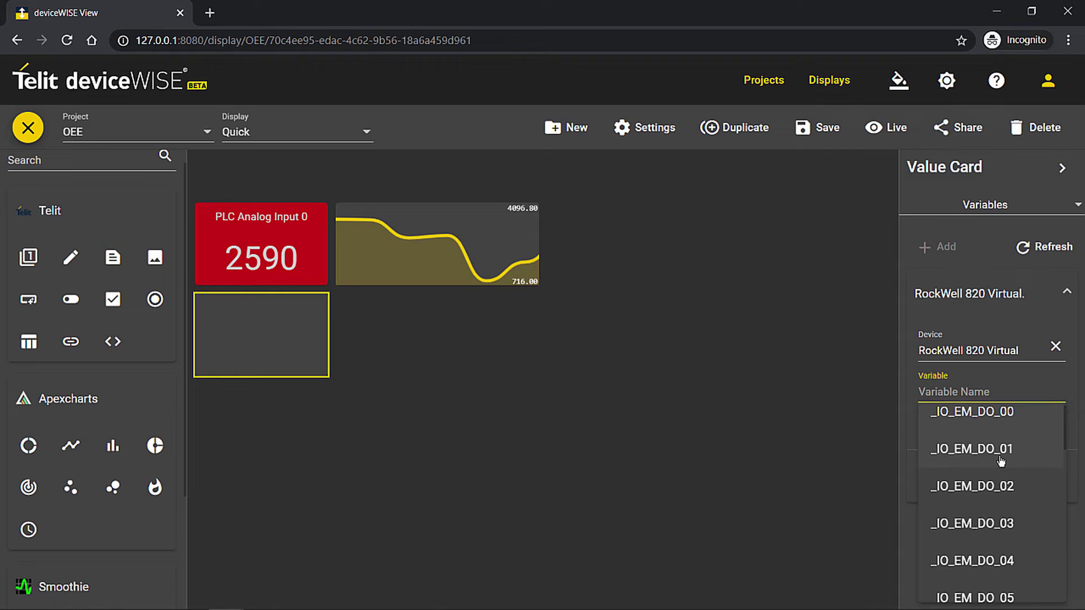
scroll(970, 458, "down", 5)
left_click(1002, 582)
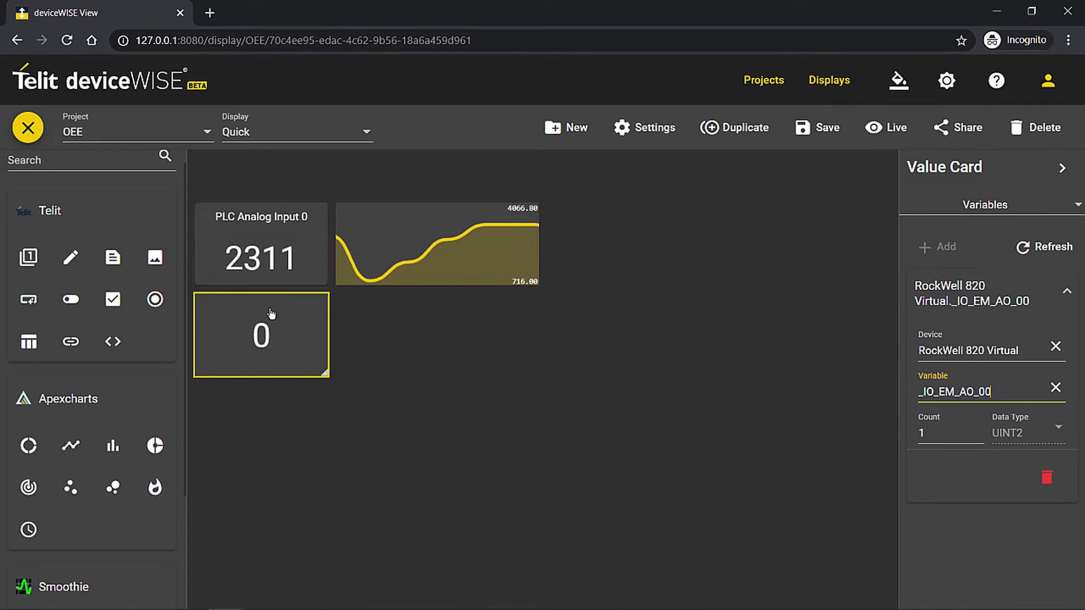
Step: Enable the card header 'PLC Analog Output 0' and place a Write Value widget
left_click(1040, 212)
left_click(998, 238)
scroll(988, 380, "down", 5)
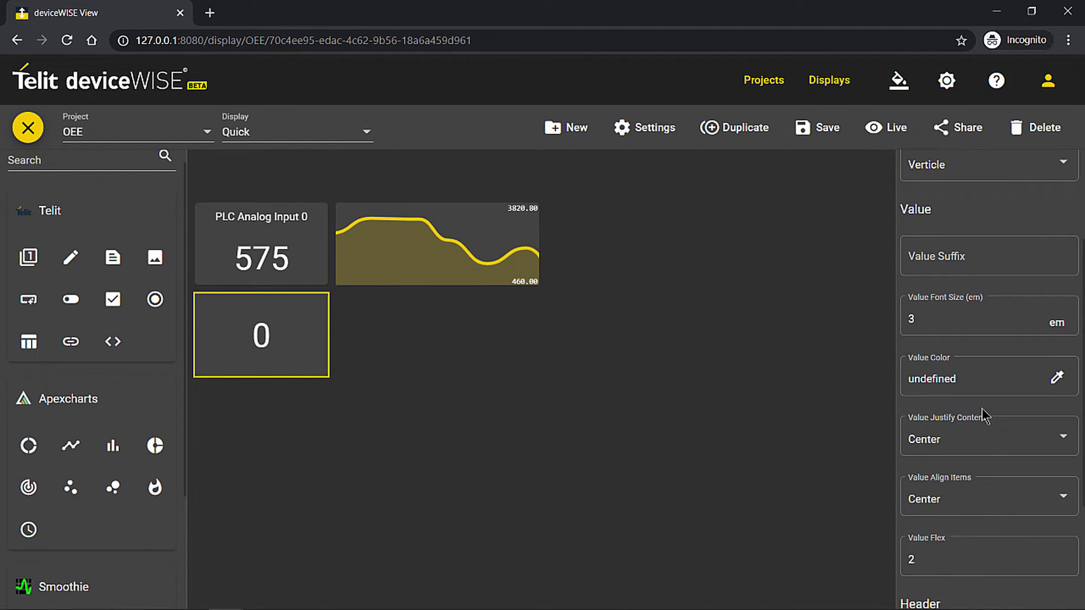
left_click(956, 492)
left_click(957, 466)
left_click(961, 551)
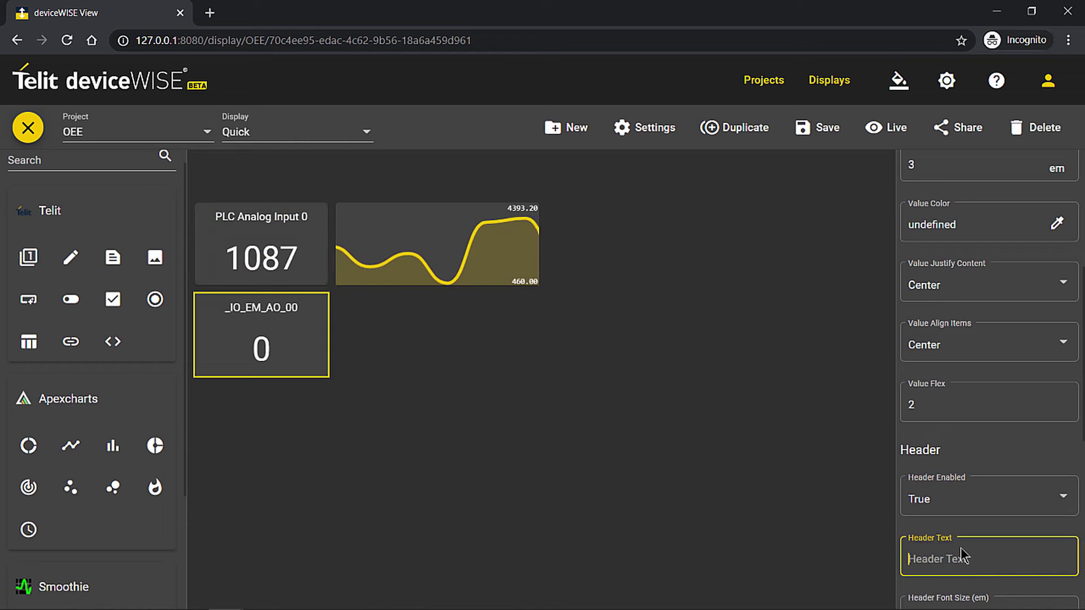
type("PLC Analog 0")
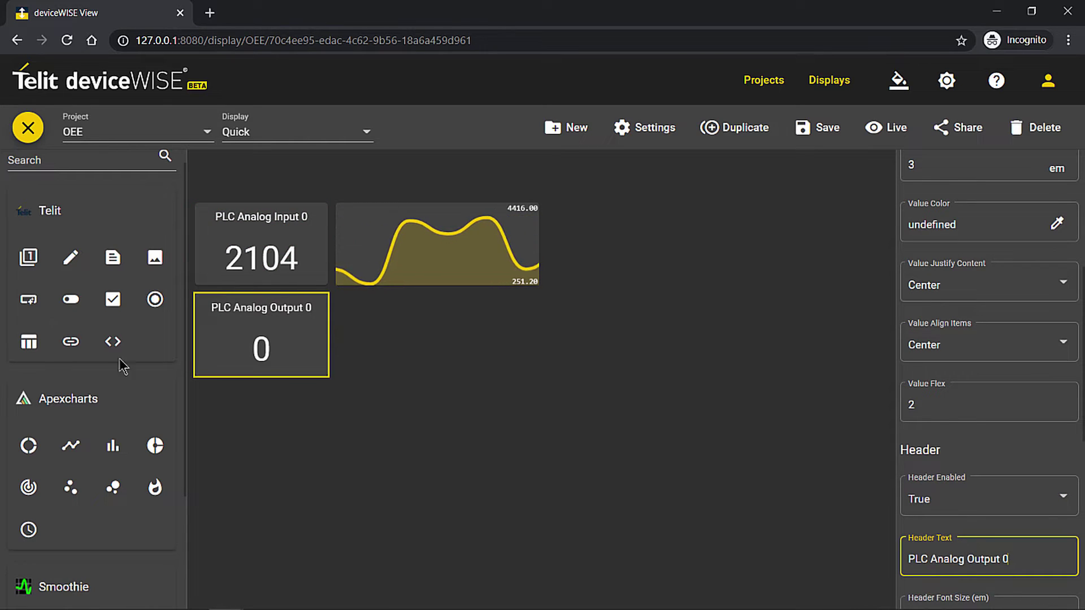
mouse_move(71, 257)
left_mouse_down()
mouse_move(670, 180)
mouse_move(505, 317)
mouse_move(445, 312)
left_mouse_up()
Step: Bind the Write Value widget to RockWell 820 Virtual Global Variables.Volate_Input and write 5.8
left_click(987, 210)
left_click(915, 170)
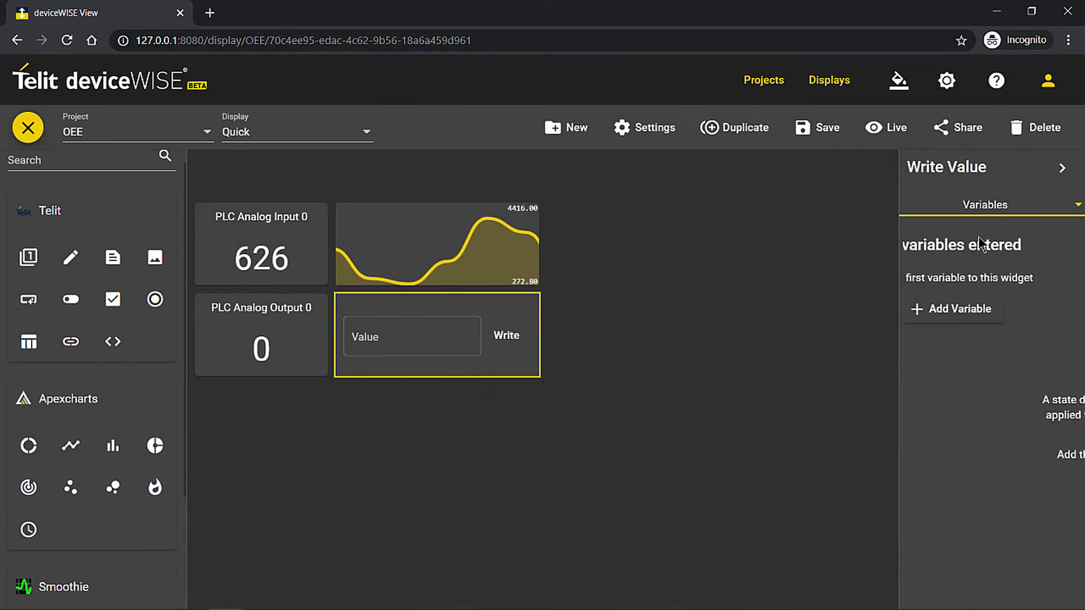
left_click(949, 310)
left_click(983, 352)
scroll(986, 396, "down", 4)
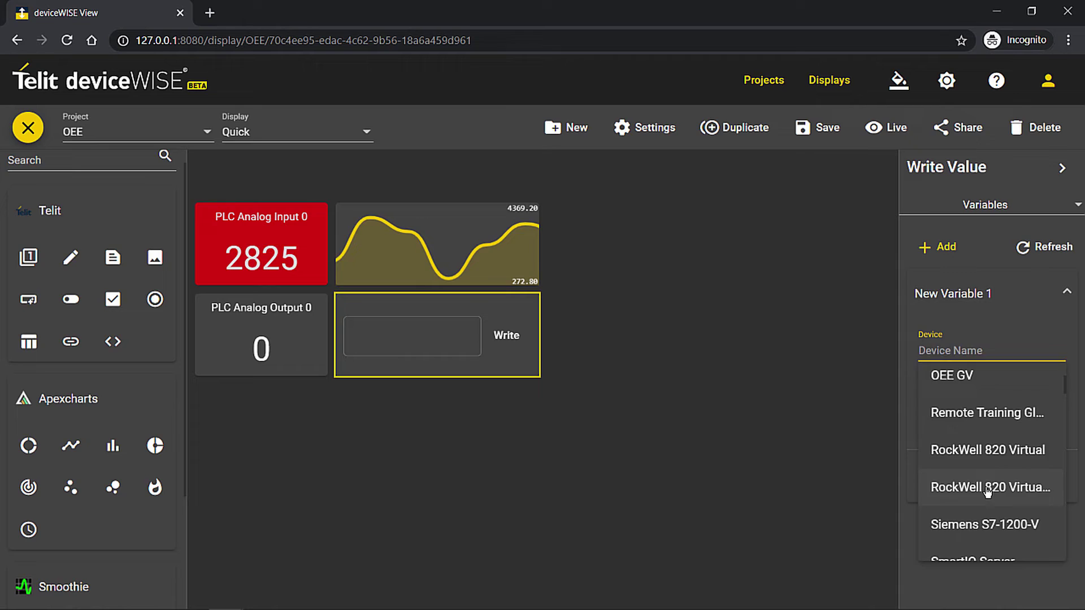
left_click(986, 490)
left_click(983, 392)
left_click(984, 534)
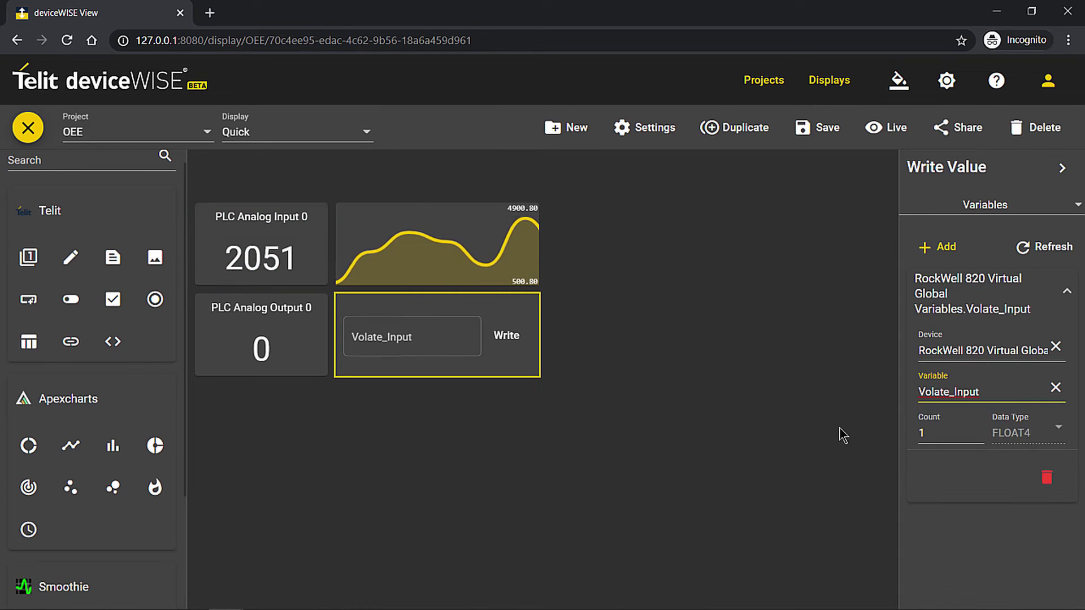
left_click(372, 338)
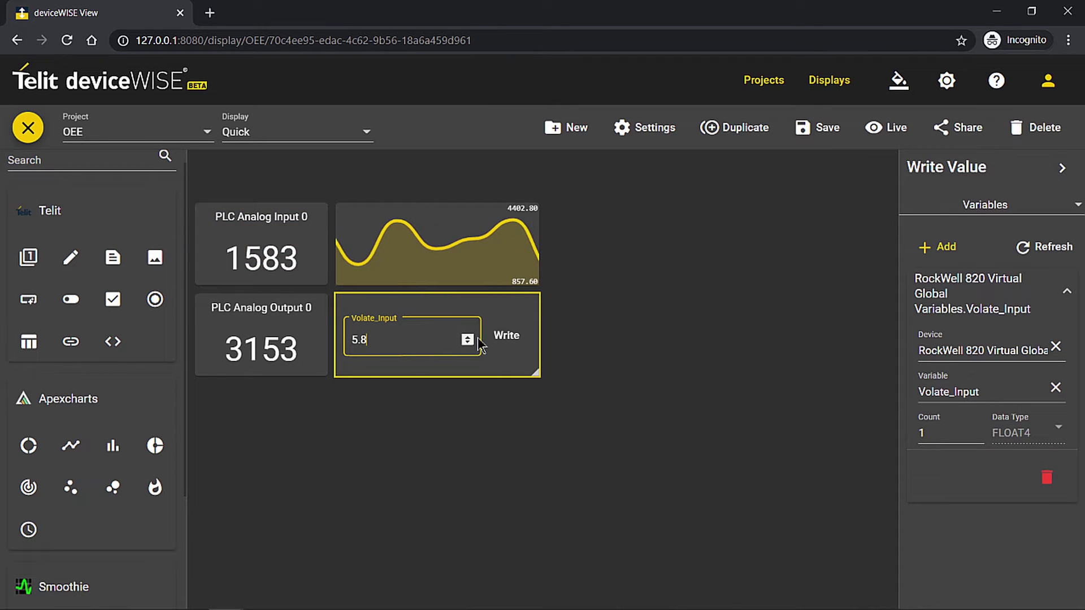
left_click(507, 337)
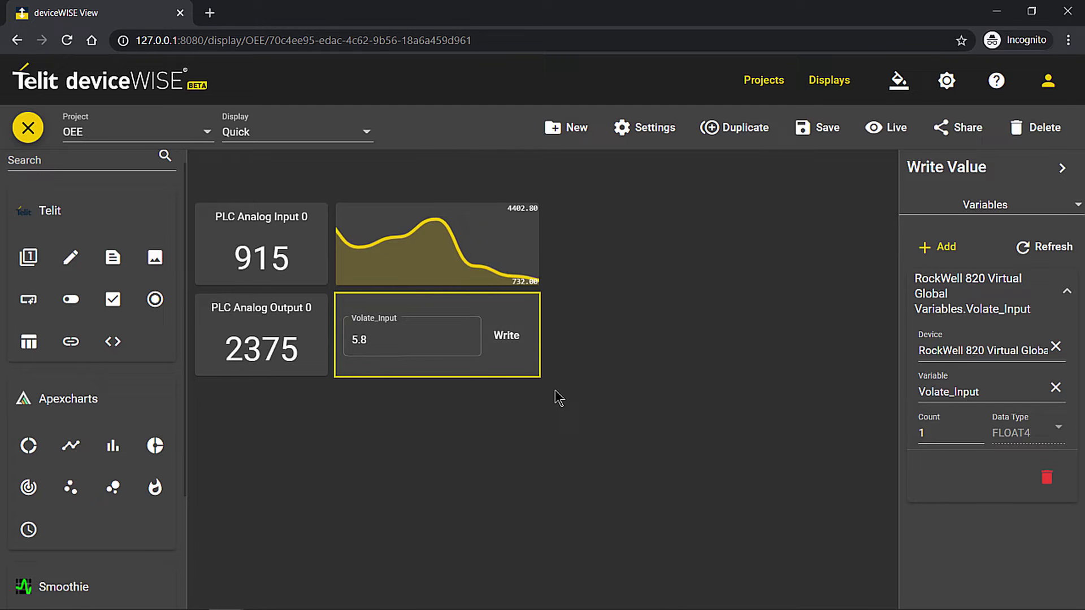
Step: Place a button beside the chart that fires OEE's Leak Tester trigger, labelled 'Leak Tester'
left_click(28, 301)
left_click_drag(251, 175, 606, 230)
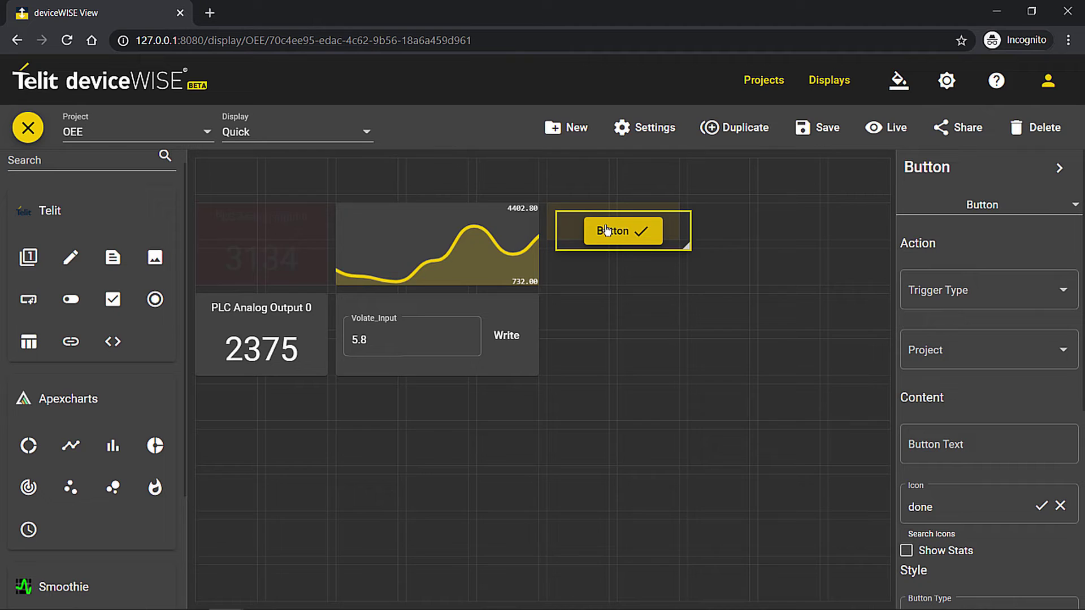
left_click(937, 300)
left_click(941, 306)
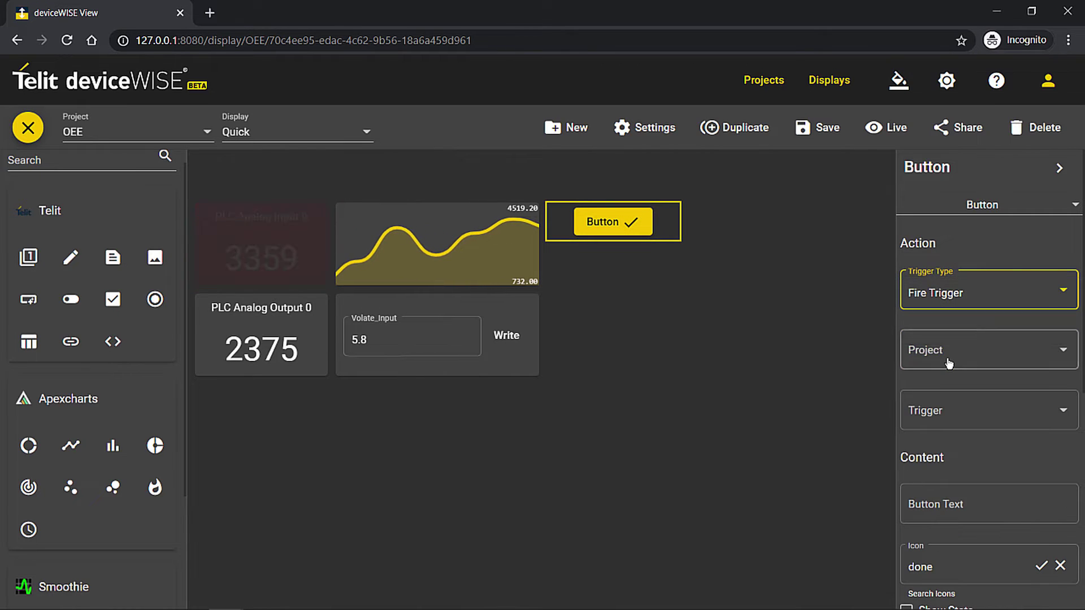
left_click(946, 364)
scroll(950, 479, "down", 10)
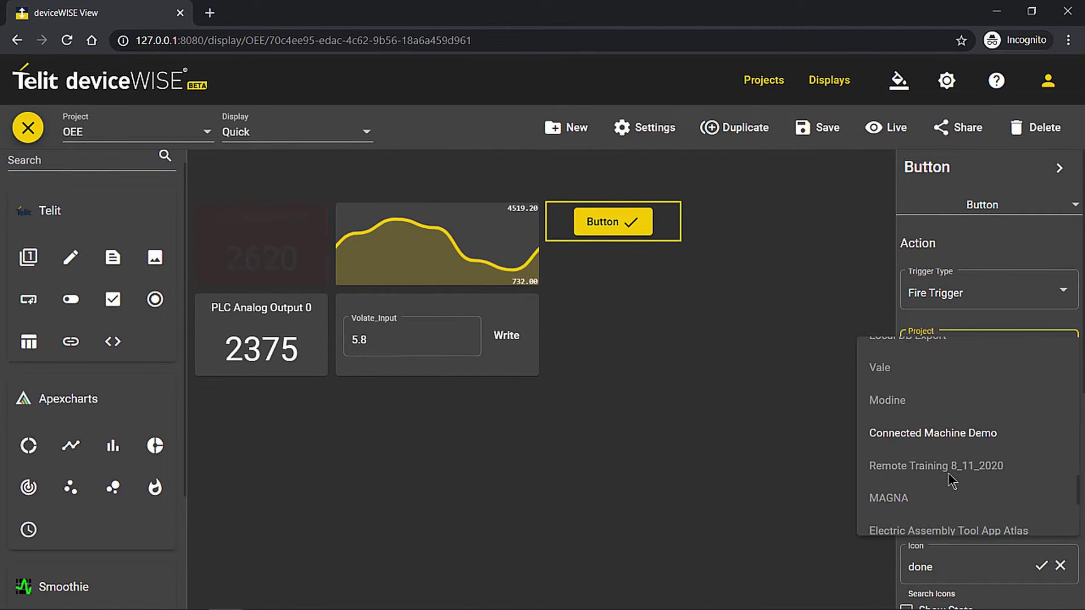
scroll(953, 480, "down", 3)
left_click(953, 475)
left_click(956, 418)
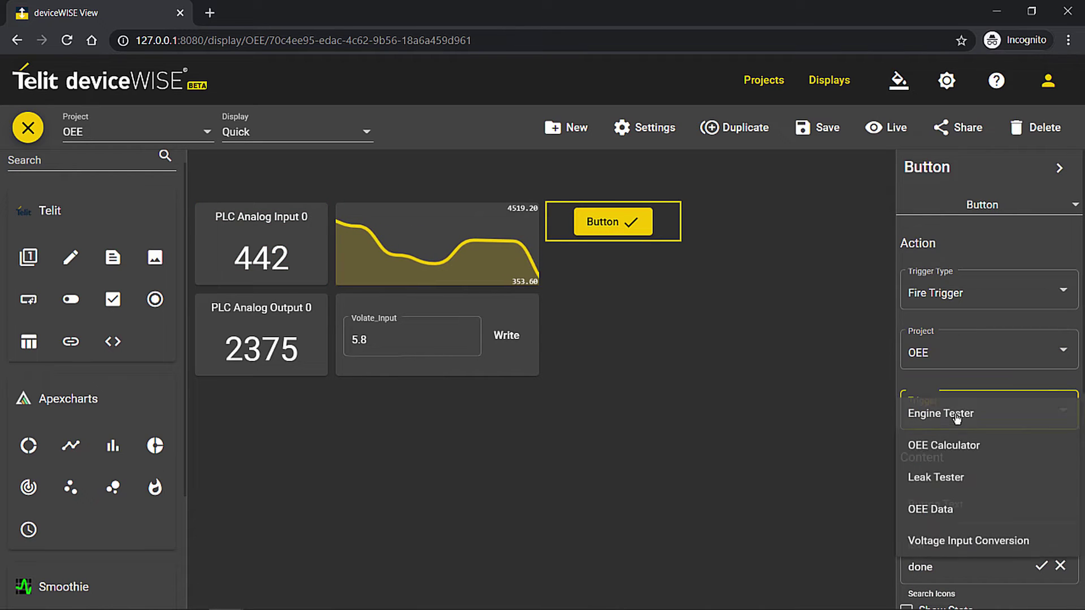
left_click(961, 478)
left_click(961, 506)
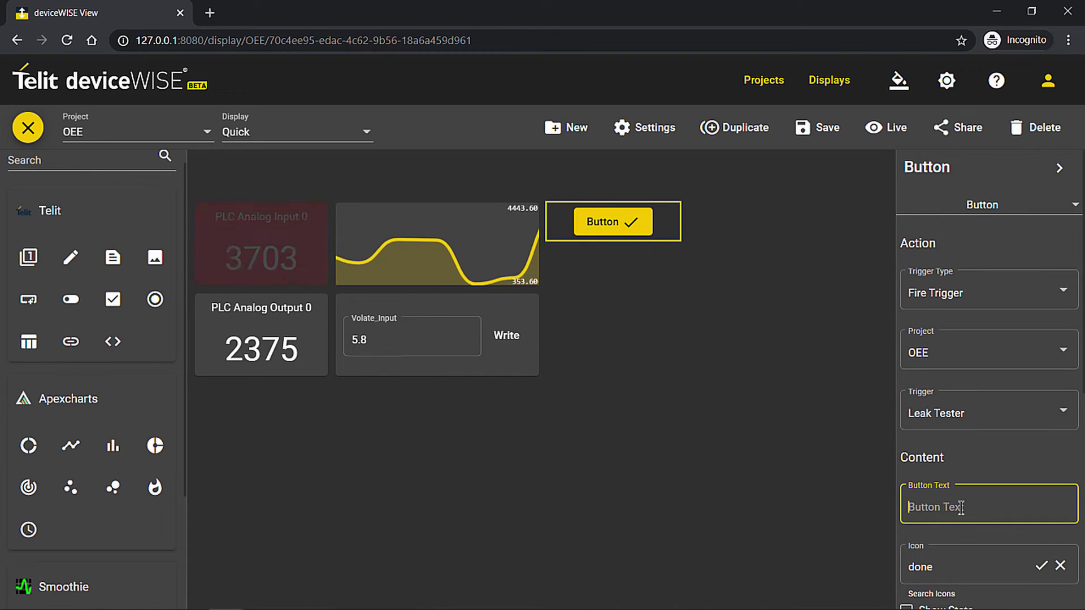
type("Leak Tester")
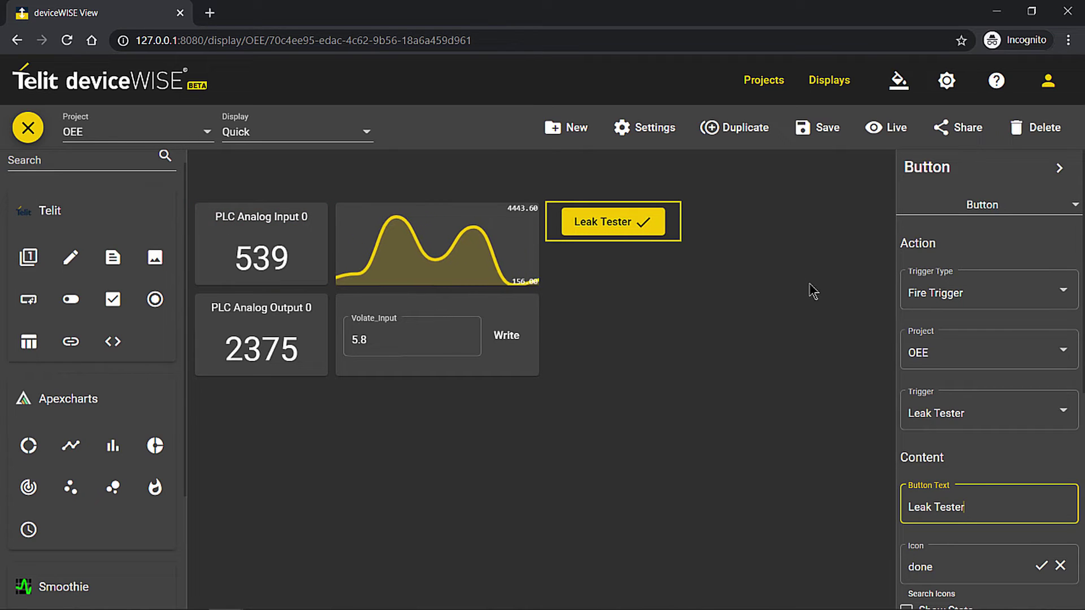
Step: Place a second button set to fire Connected Machine Demo's Analog TR50 Publish subtrigger
left_click(28, 299)
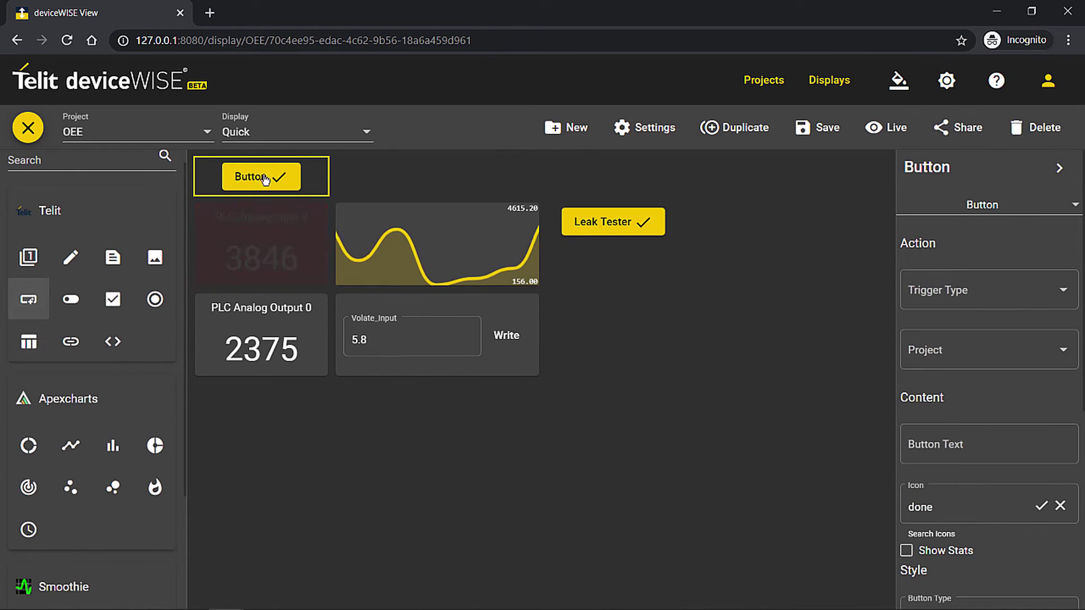
left_click_drag(323, 191, 682, 286)
left_click(942, 290)
left_click(954, 328)
left_click(949, 353)
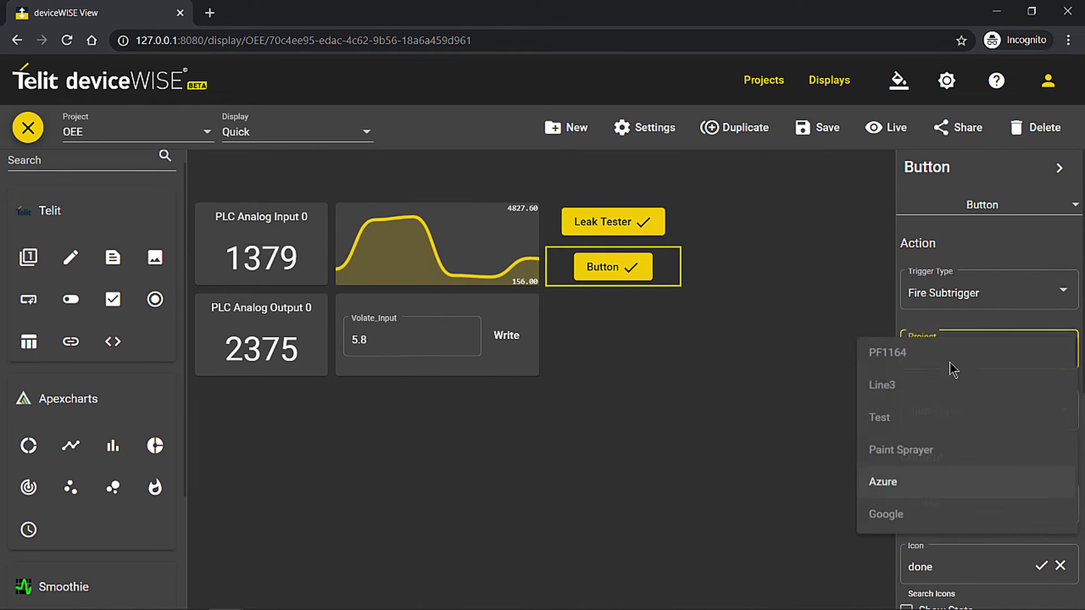
scroll(947, 452, "down", 10)
left_click(936, 435)
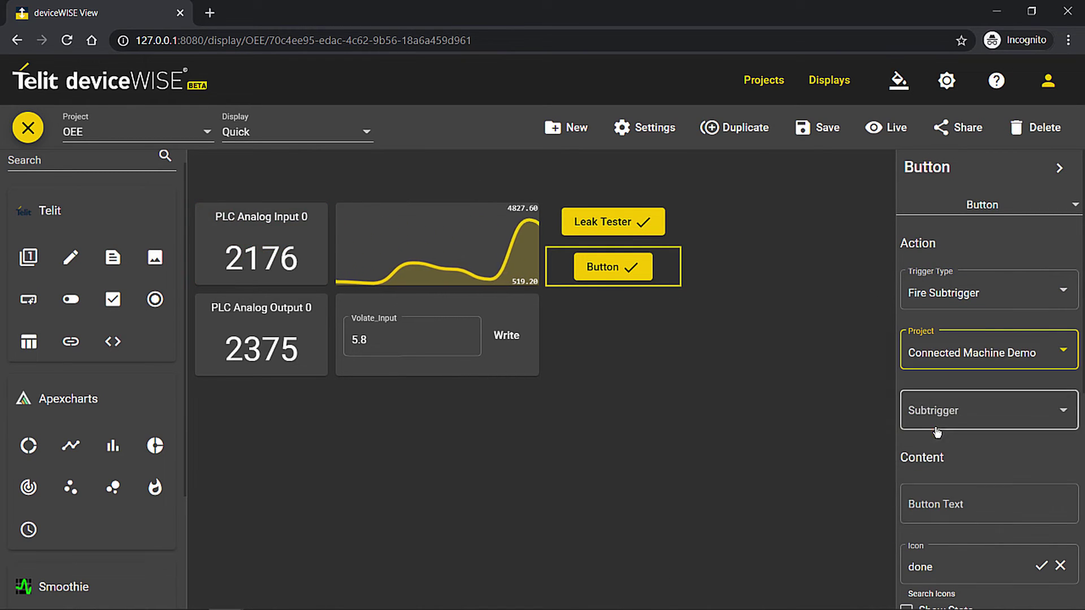
left_click(957, 418)
left_click(946, 545)
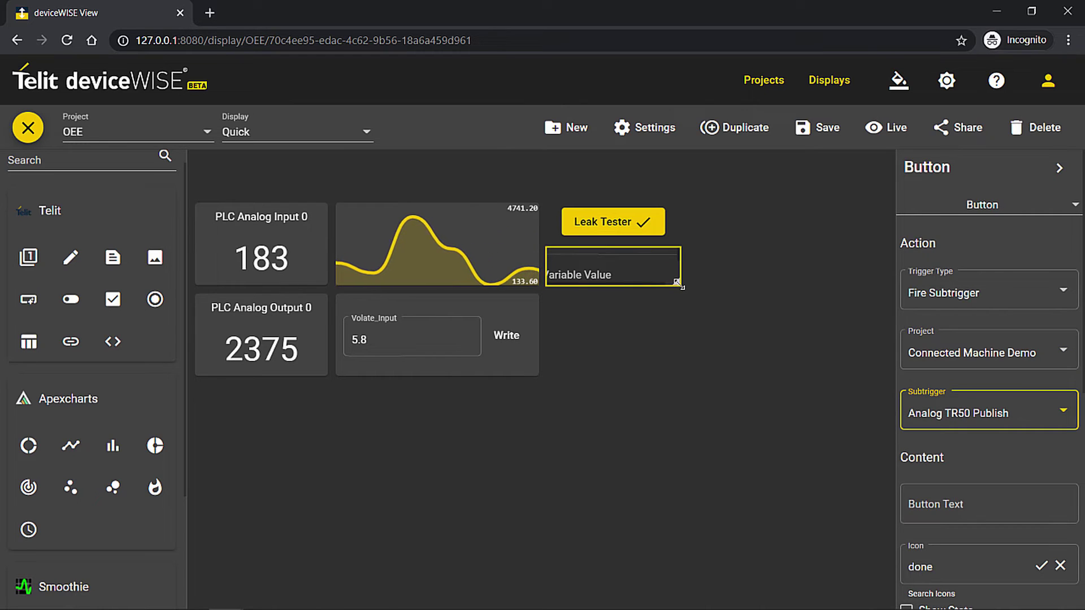
Step: Enlarge the button panel to show its fields and label it 'Send Data'
left_click_drag(678, 283, 750, 421)
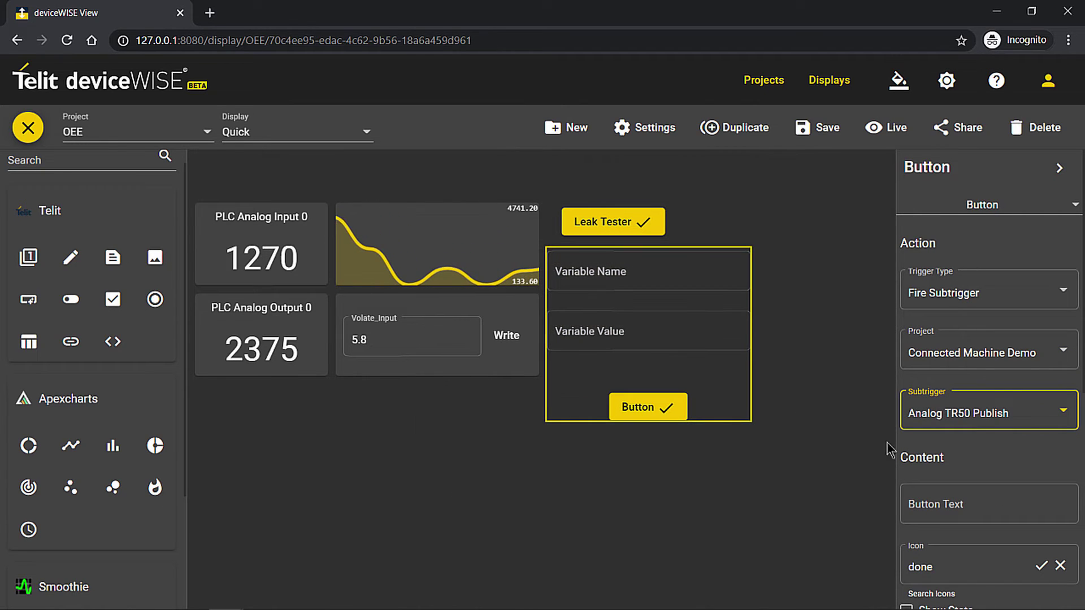
left_click(967, 506)
type("Send Data")
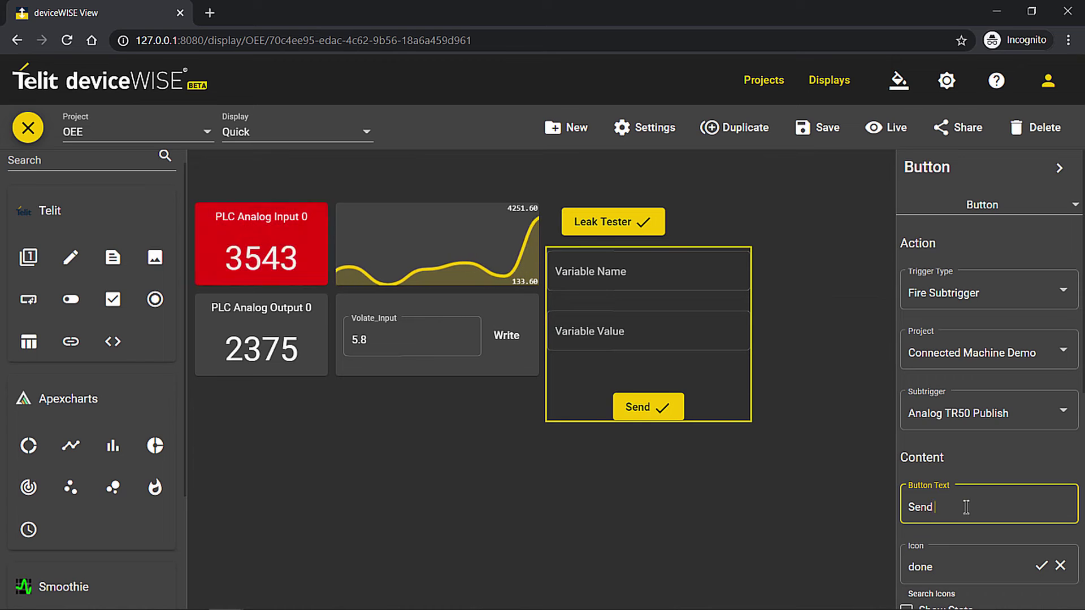
Step: Set the button icon to arrow_upward and the panel background to the Blue2 gradient
left_click(1000, 573)
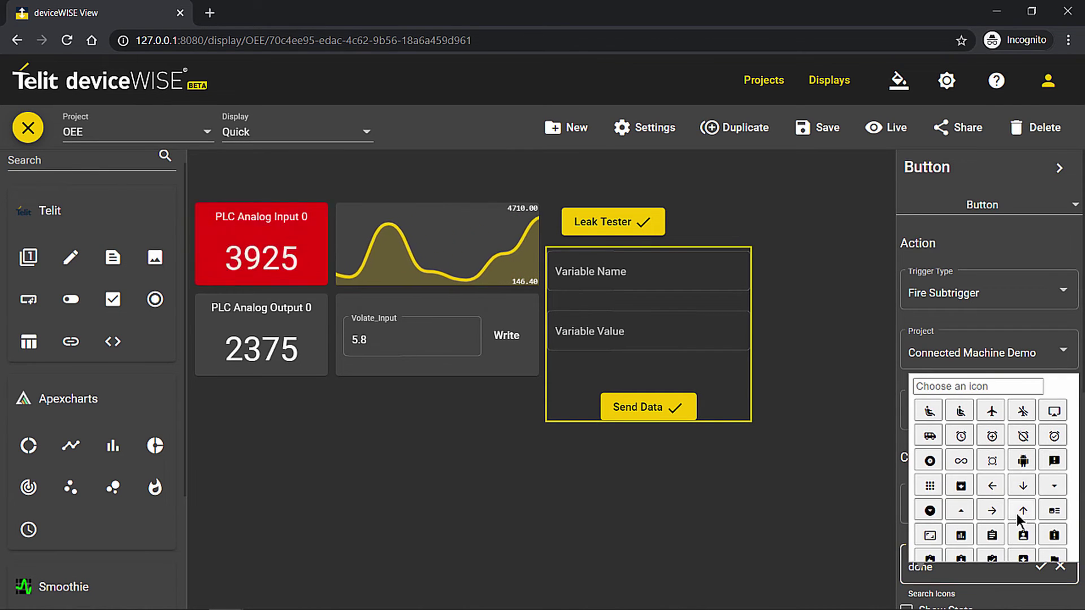
left_click(1017, 512)
left_click(945, 200)
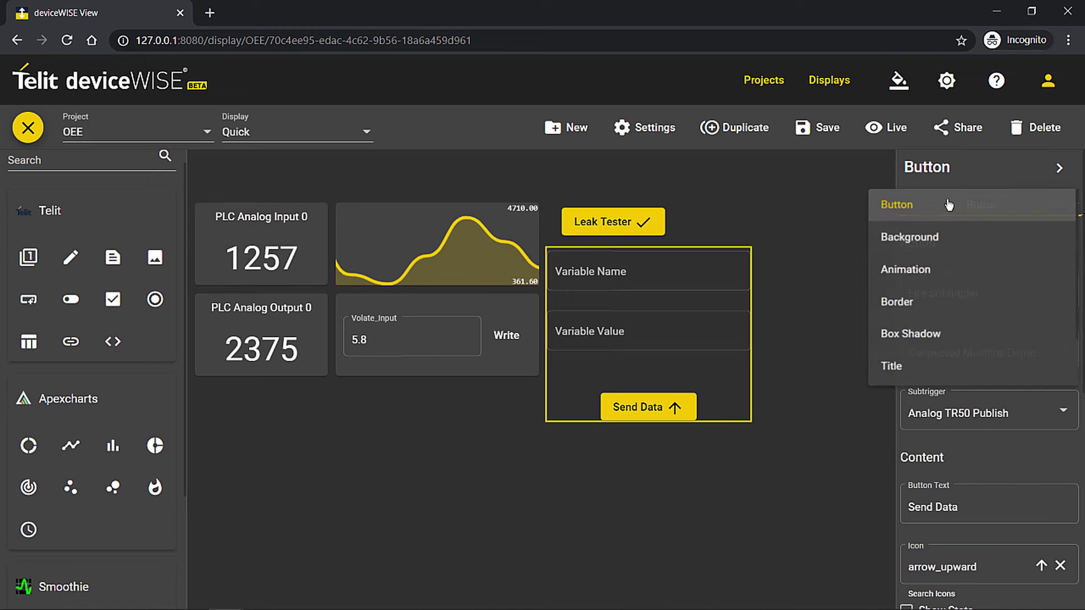
left_click(950, 240)
left_click(964, 306)
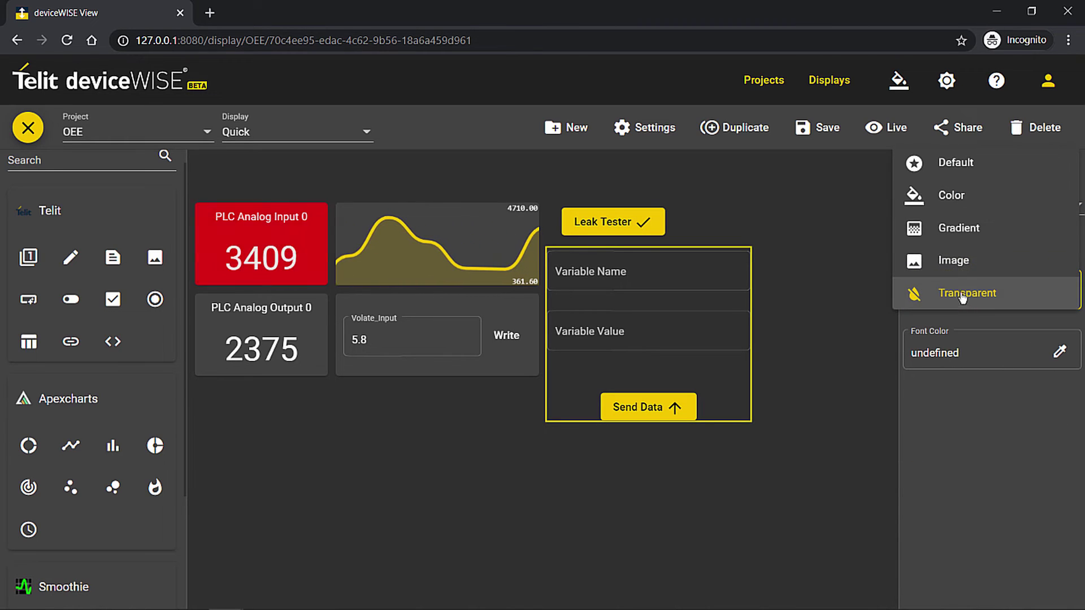
left_click(963, 229)
left_click(987, 349)
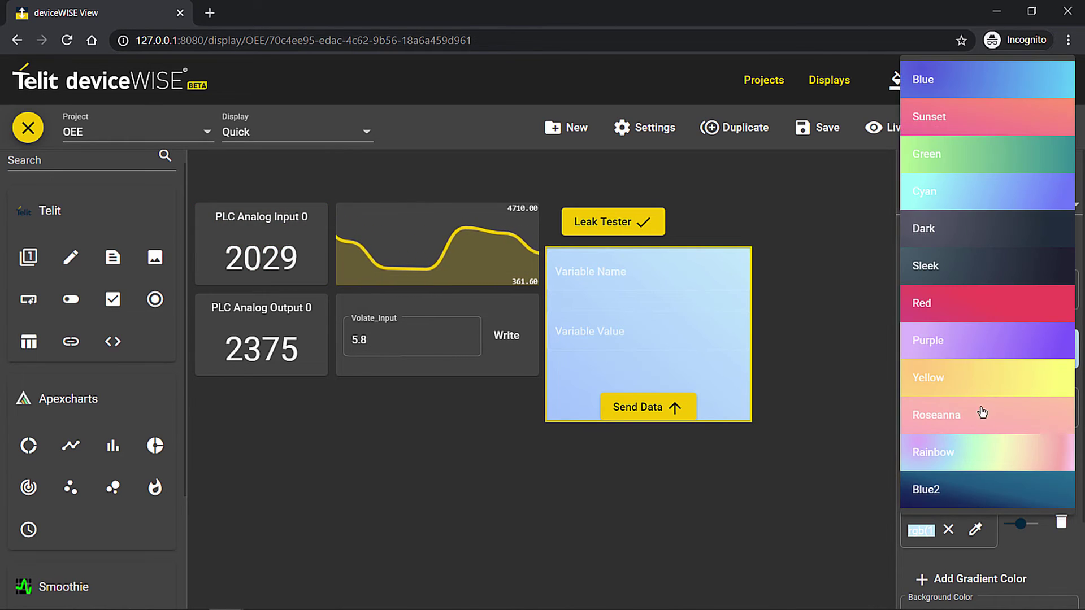
left_click(979, 495)
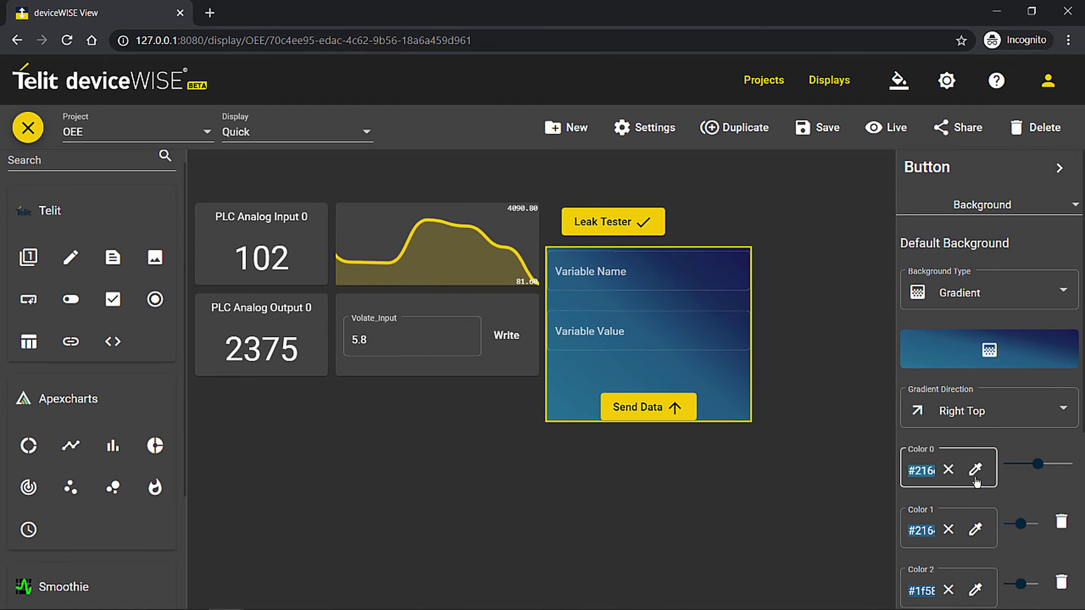
Step: Place an Apexcharts line chart under the PLC cards and a bar chart under the blue panel
left_click(70, 455)
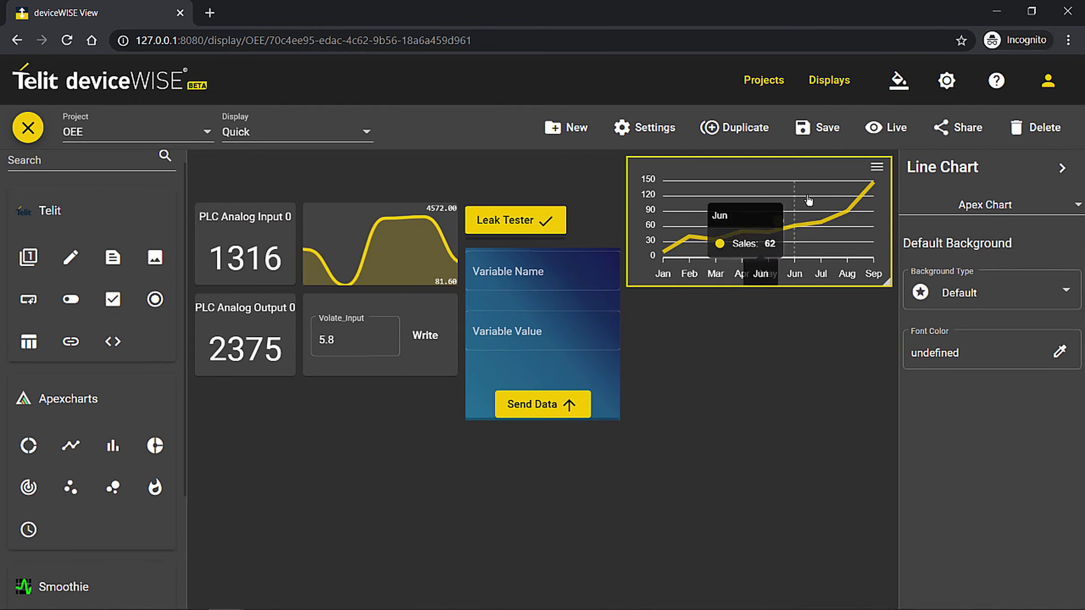
left_click_drag(819, 175, 339, 413)
left_click(110, 445)
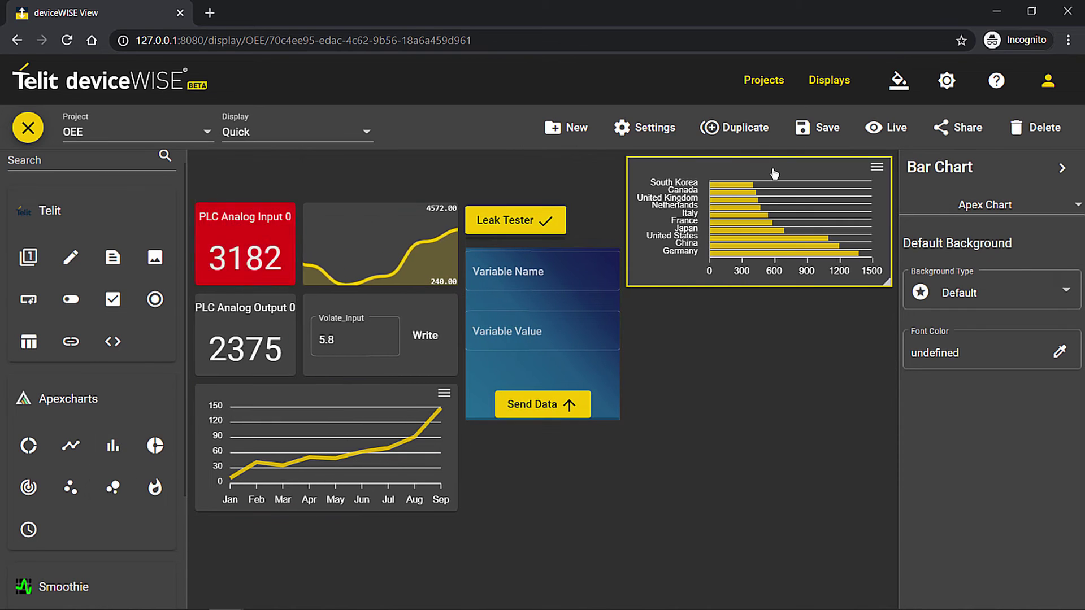
left_click_drag(770, 170, 621, 444)
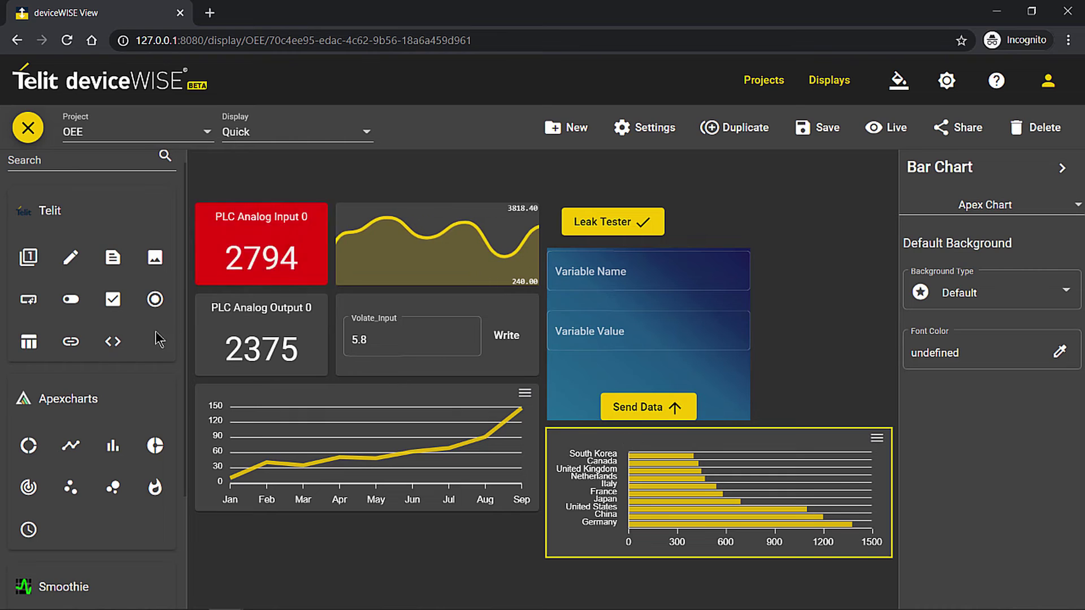
Step: Add a Navigation widget with Routing Type set to Project and Project set to OEE
left_click(71, 341)
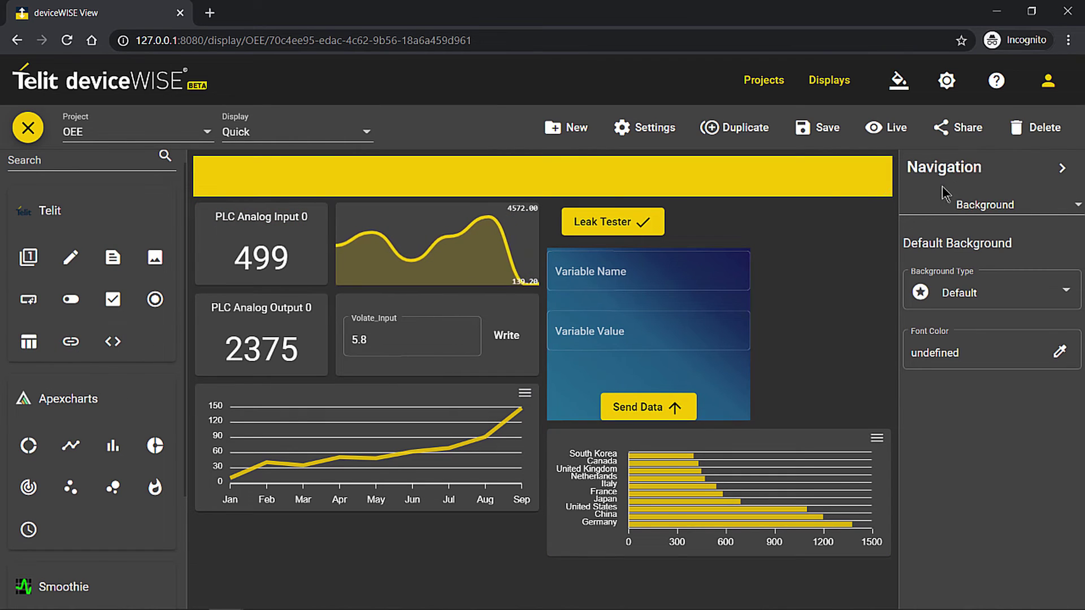
left_click(953, 222)
left_click(955, 178)
left_click(978, 294)
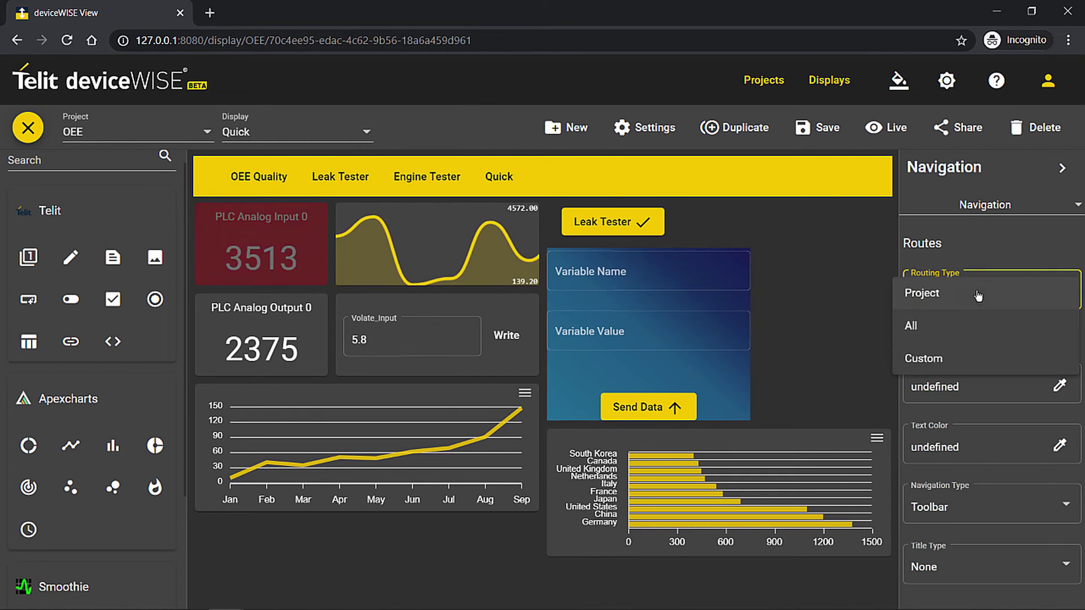
left_click(960, 292)
left_click(972, 356)
left_click(963, 353)
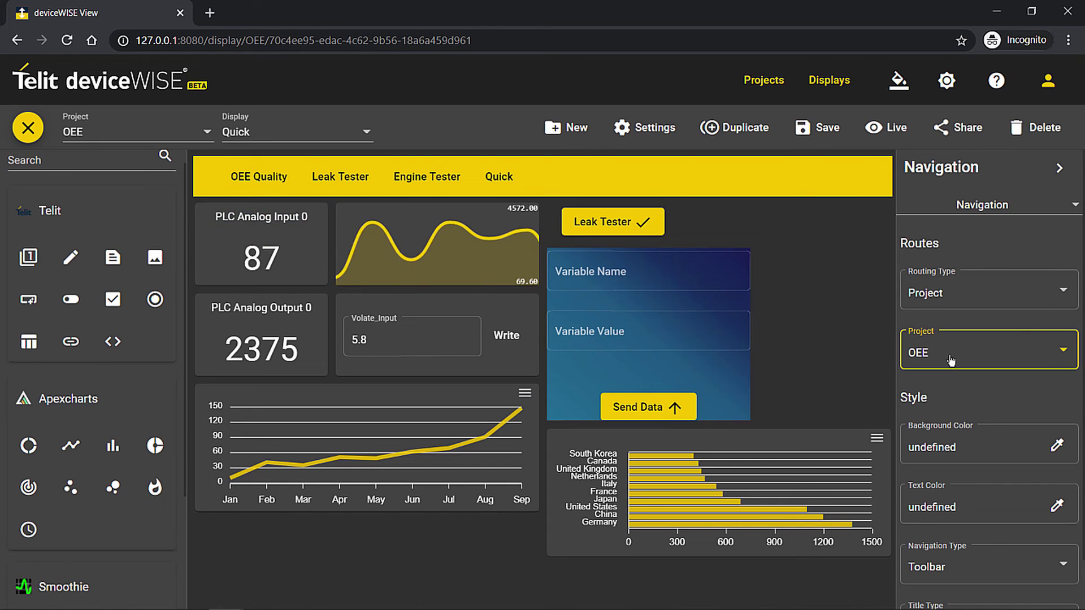
Step: Go to the Engine Tester display, save and continue, then run the engine test
left_click(431, 177)
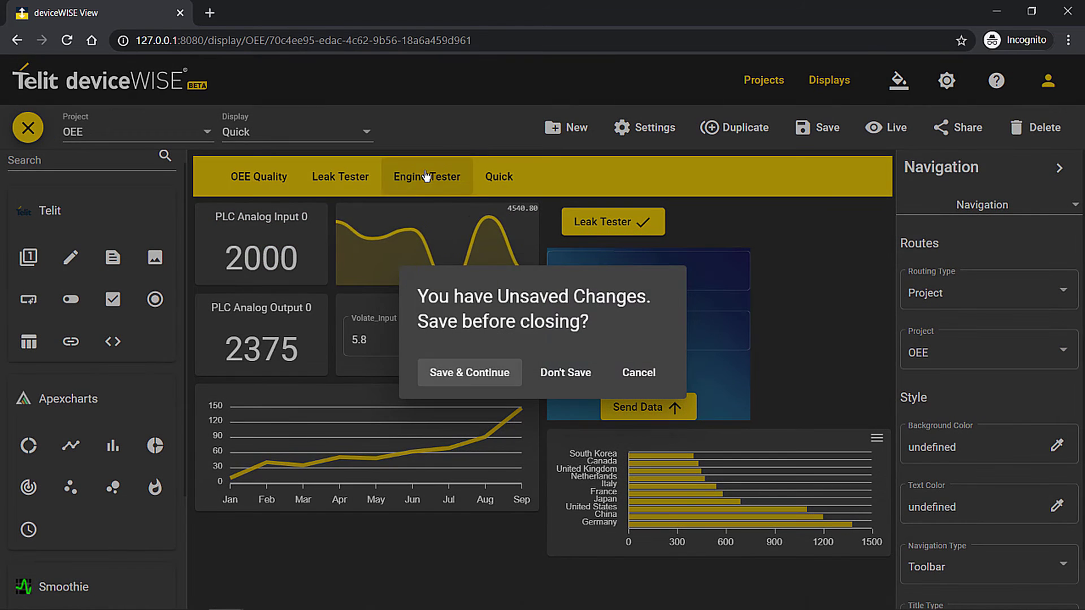
left_click(511, 377)
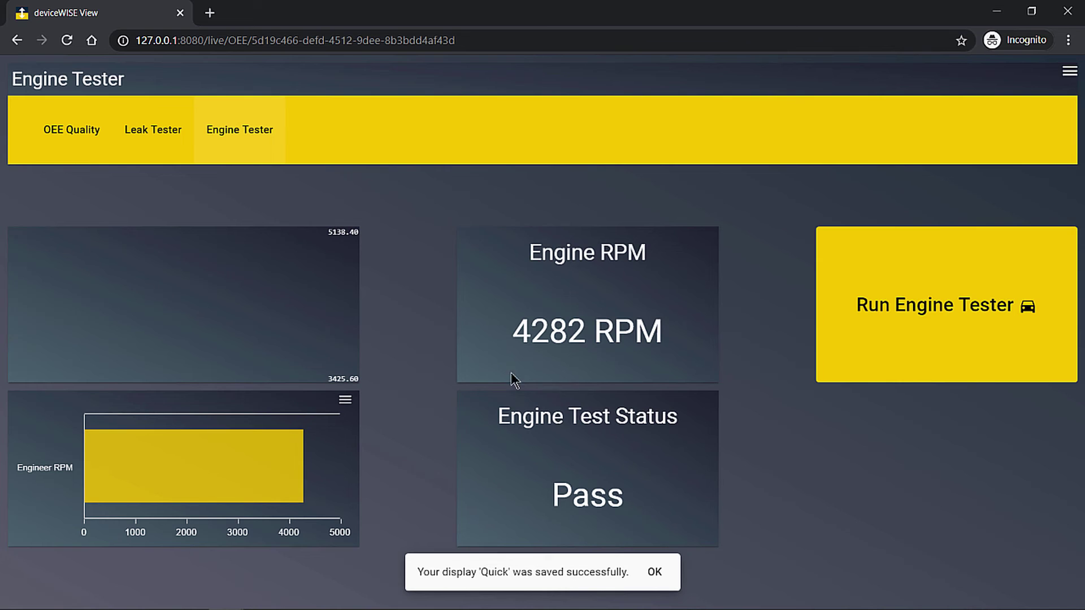
left_click(864, 283)
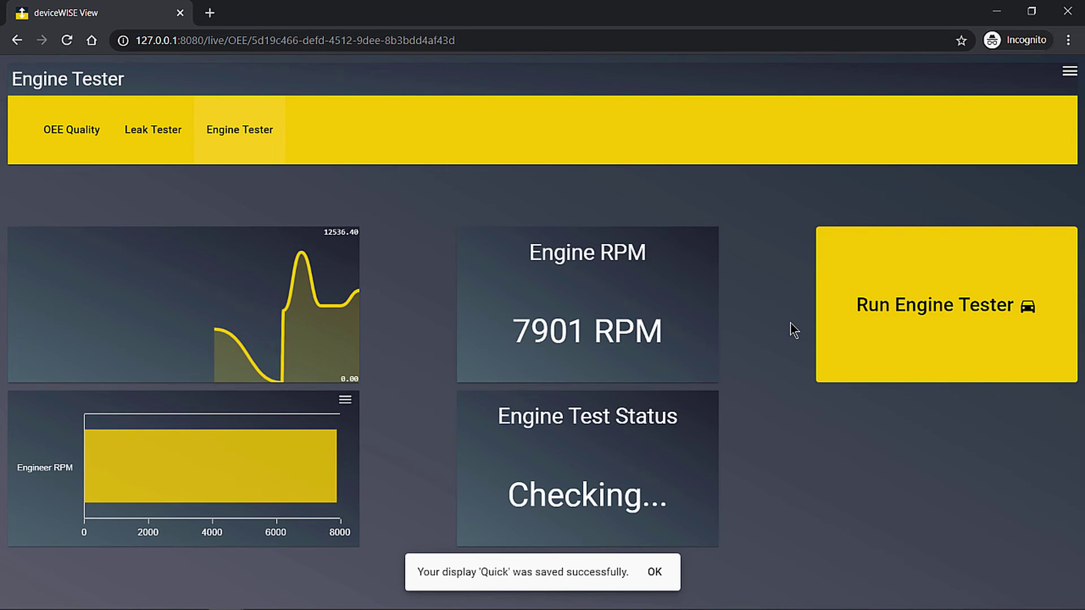
Step: On the mirrored phone, expand the OEE project and view the live Engine Tester display
key("alt+Tab")
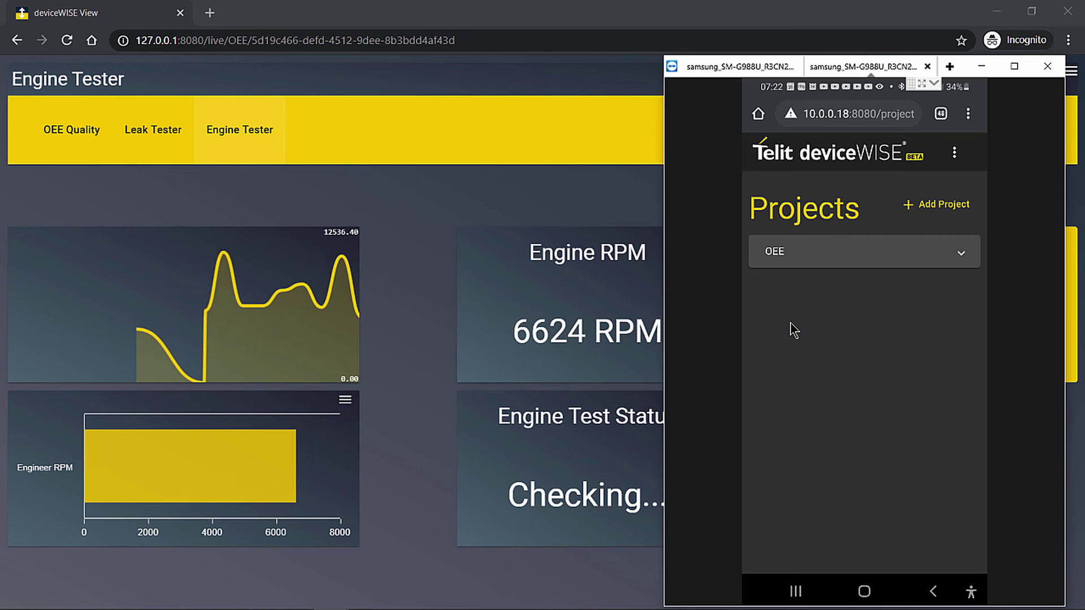
left_click(925, 256)
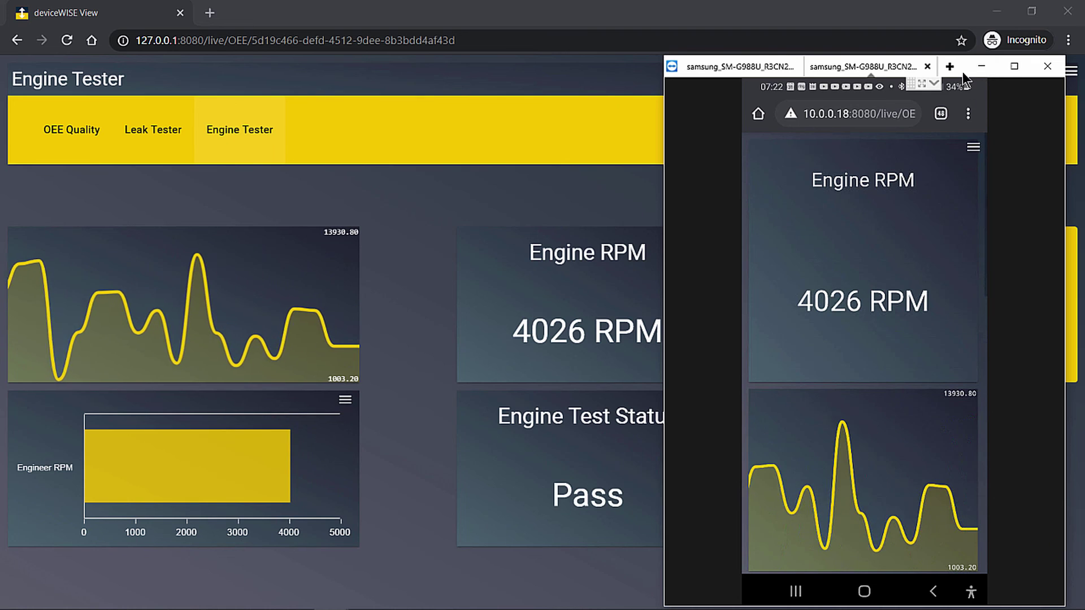
left_click_drag(962, 72, 968, 77)
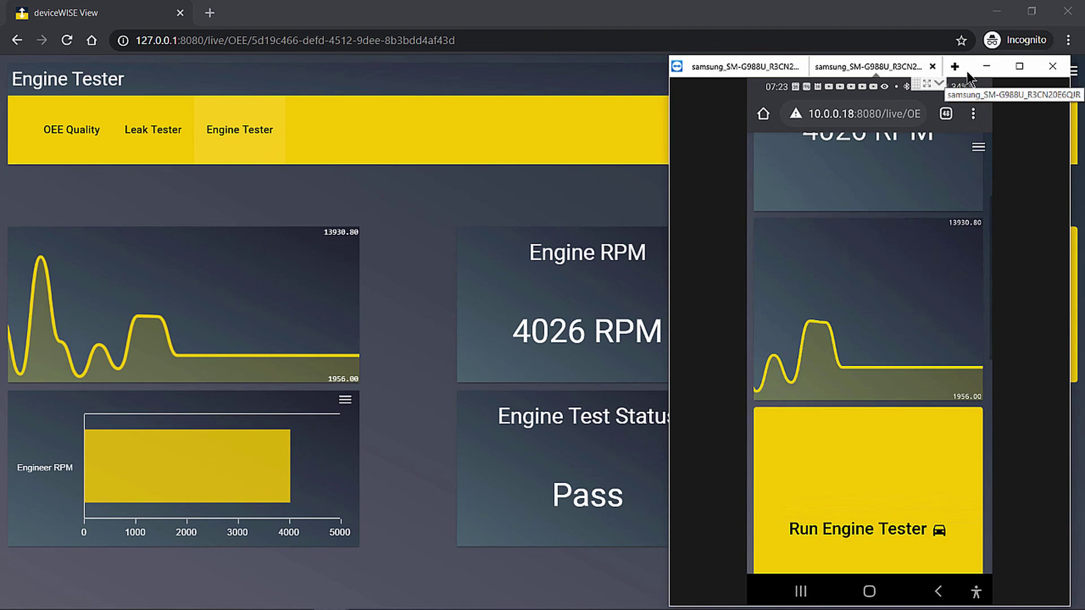